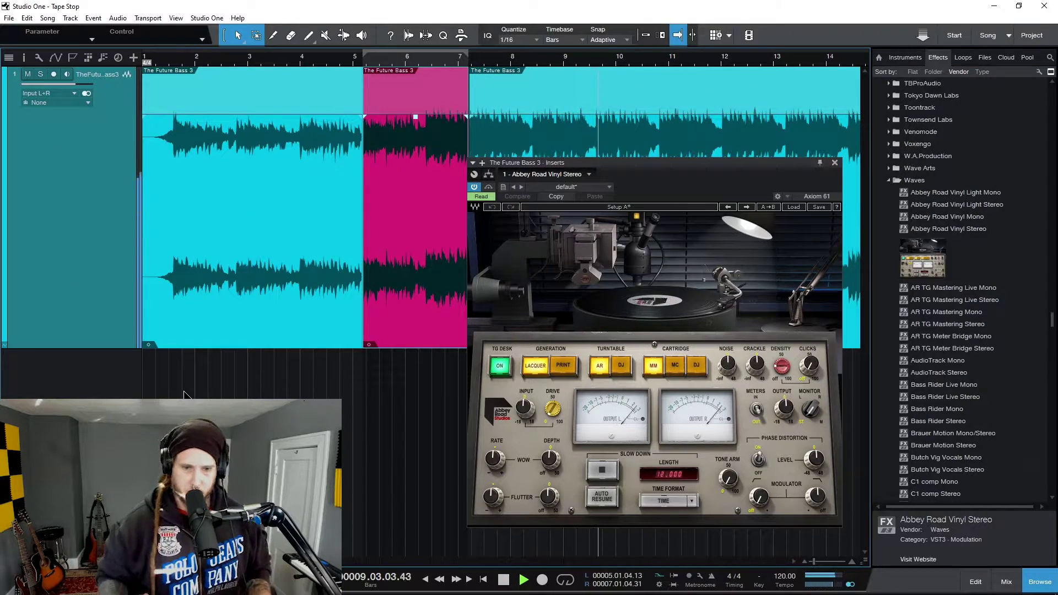
Step: Stop playback and move the Abbey Road Vinyl Stereo plugin window aside
key("space")
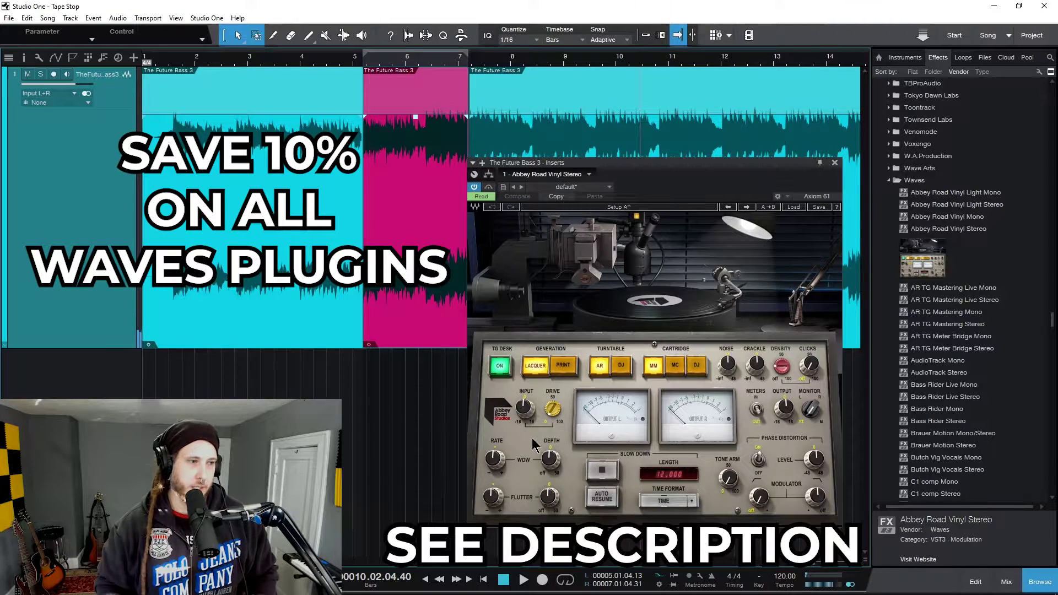
left_click_drag(723, 170, 489, 178)
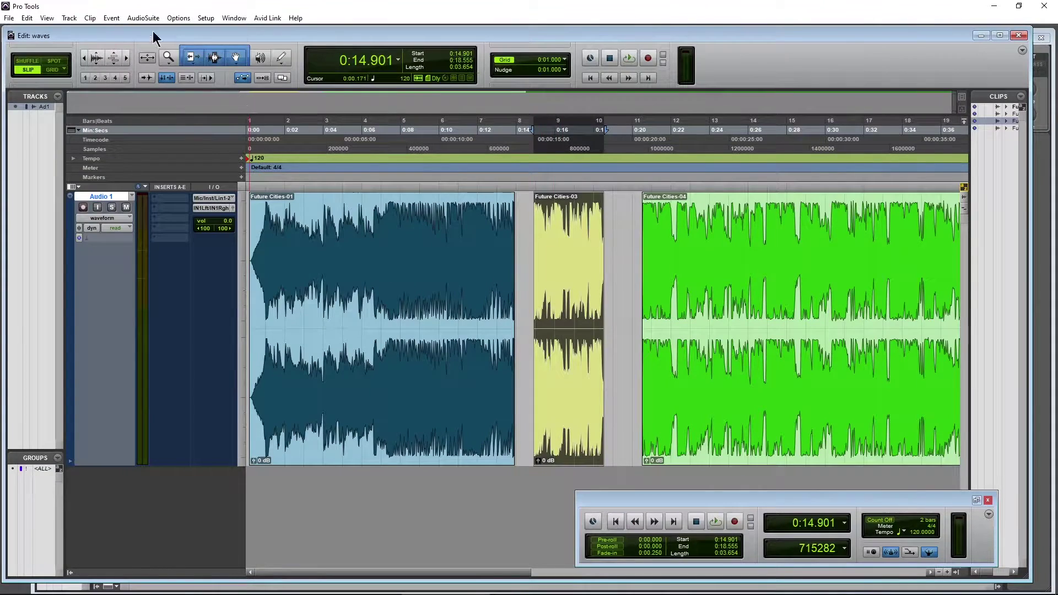
Step: In Pro Tools, render the AudioSuite Vari-Fi effect on the selected middle clip using Slow Down, Fit To and fades on, and close the effect
left_click(144, 18)
mouse_move(229, 50)
left_click(328, 312)
left_click_drag(530, 82, 354, 125)
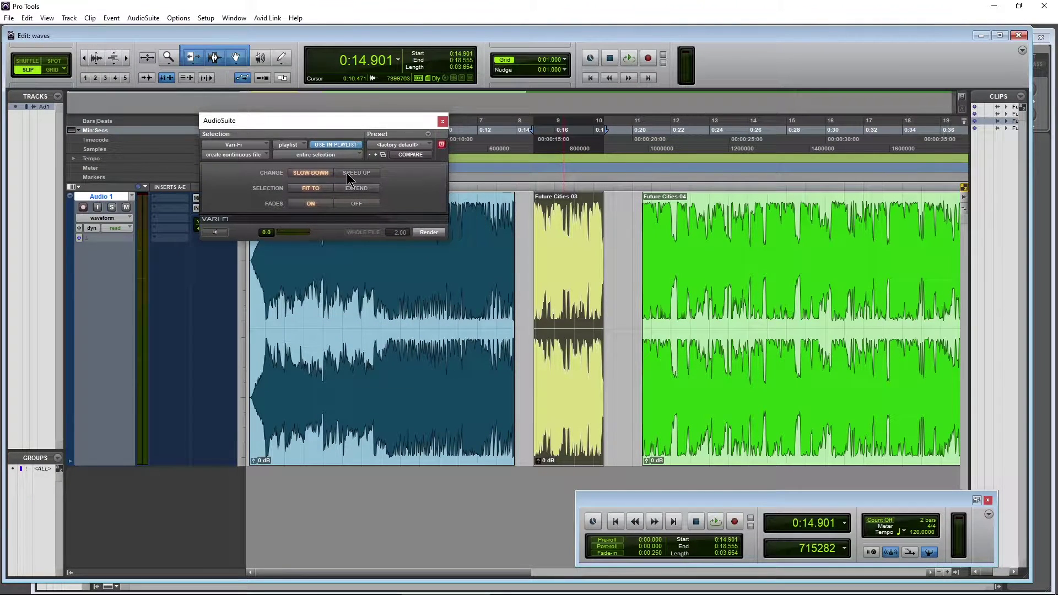
left_click(429, 232)
left_click(442, 121)
scroll(379, 342, "up", 5)
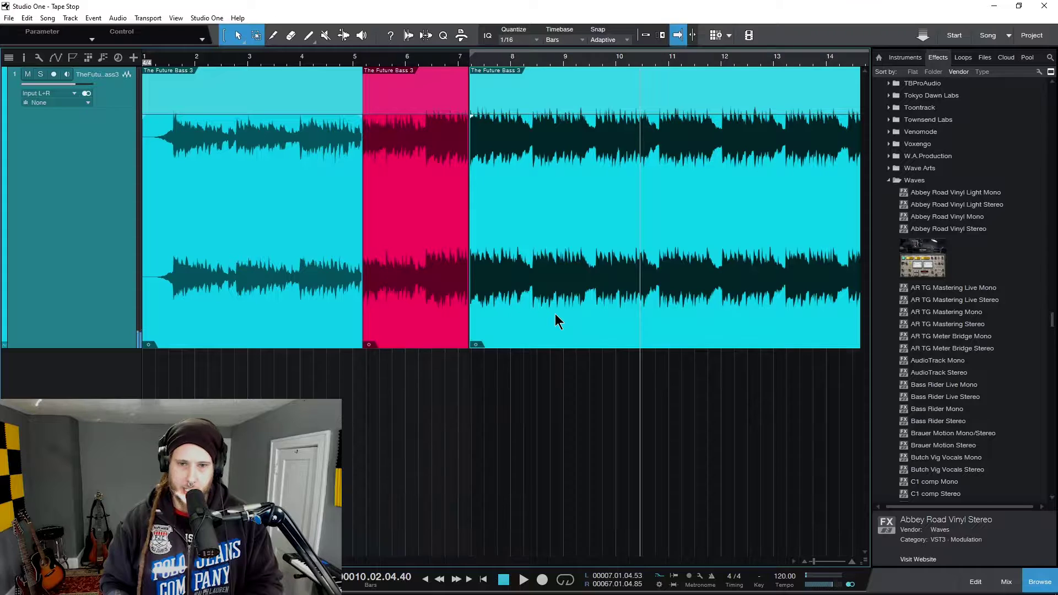
Step: Undo the earlier splits in Studio One, extend the audio event's end to about bar 66, and return the playhead to the start
key("ctrl+z")
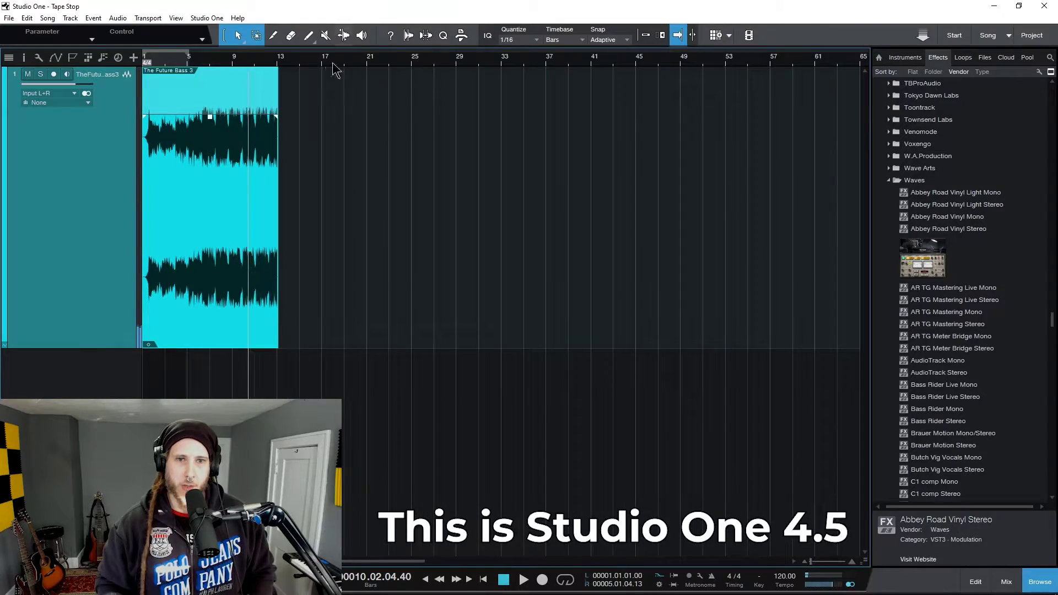
left_click_drag(277, 197, 836, 204)
left_click(193, 63)
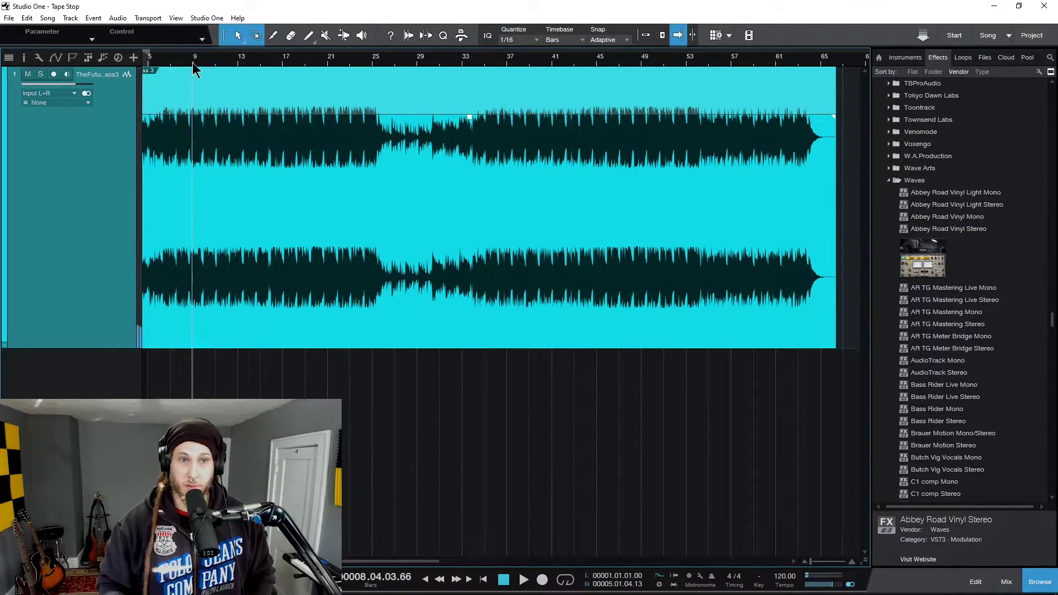
key("KP_0")
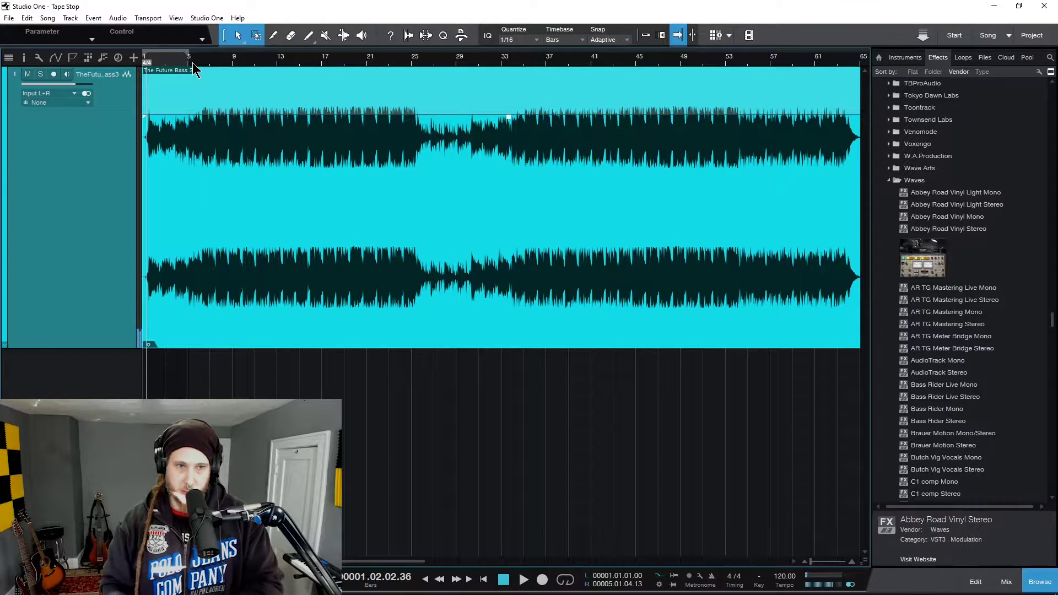
Step: Play through the opening bars to locate the beat just before 5.2 and split the audio event there
scroll(190, 91, "up", 8)
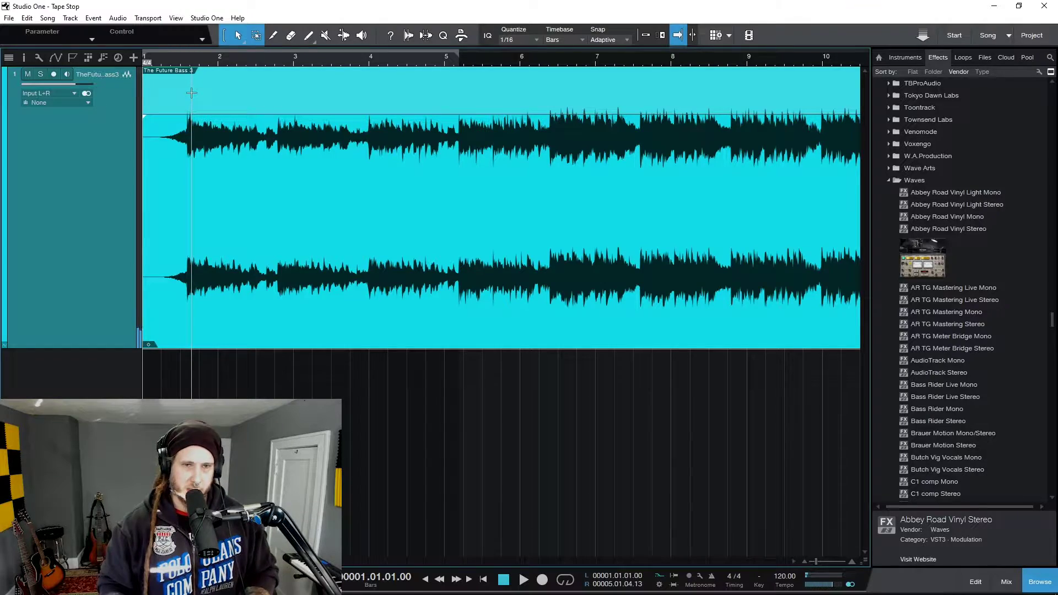
left_click(170, 61)
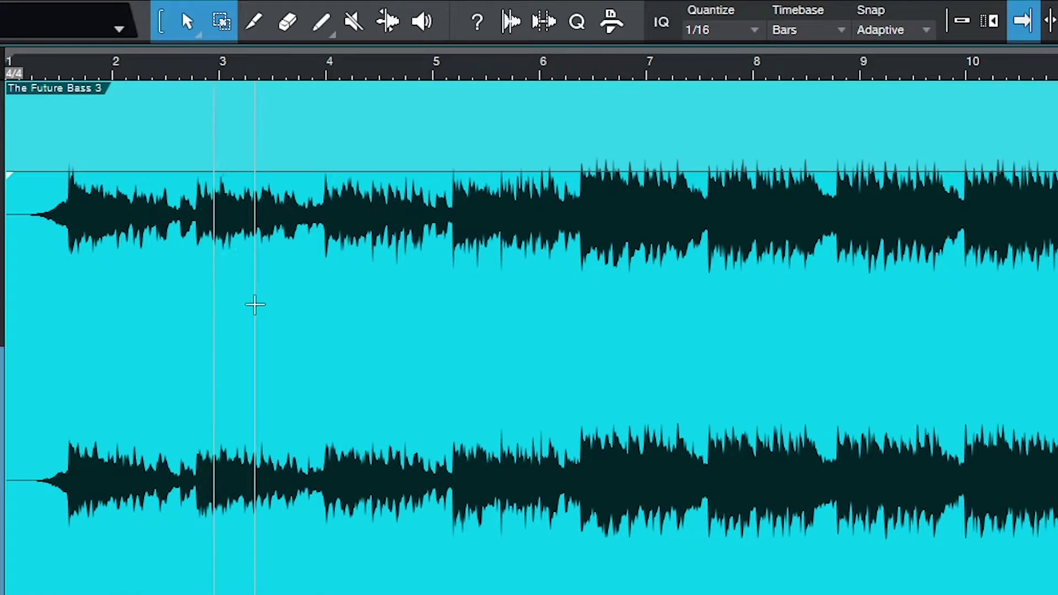
left_click_drag(273, 61, 275, 265)
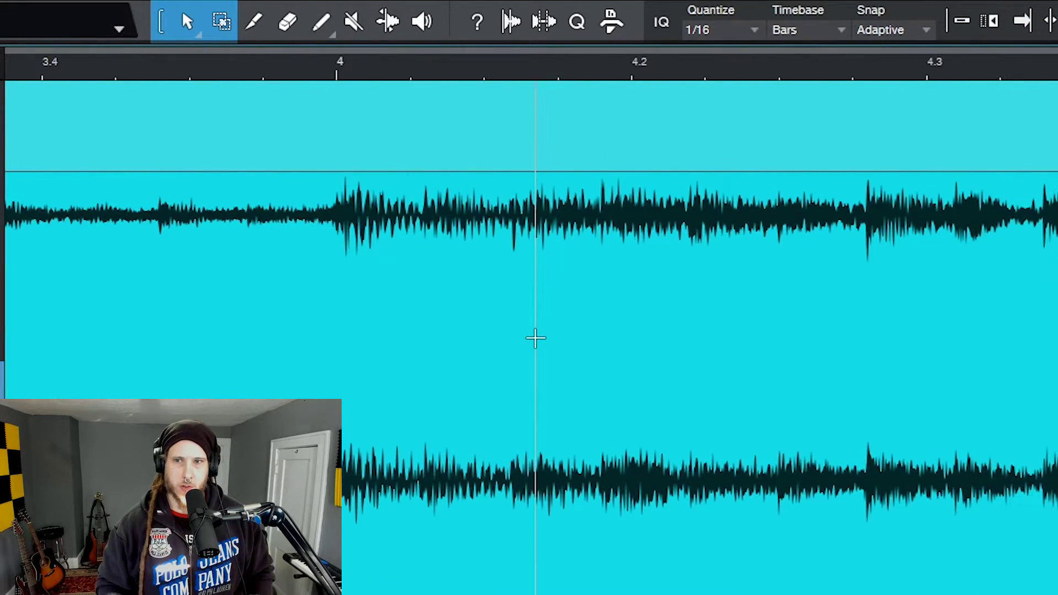
key("space")
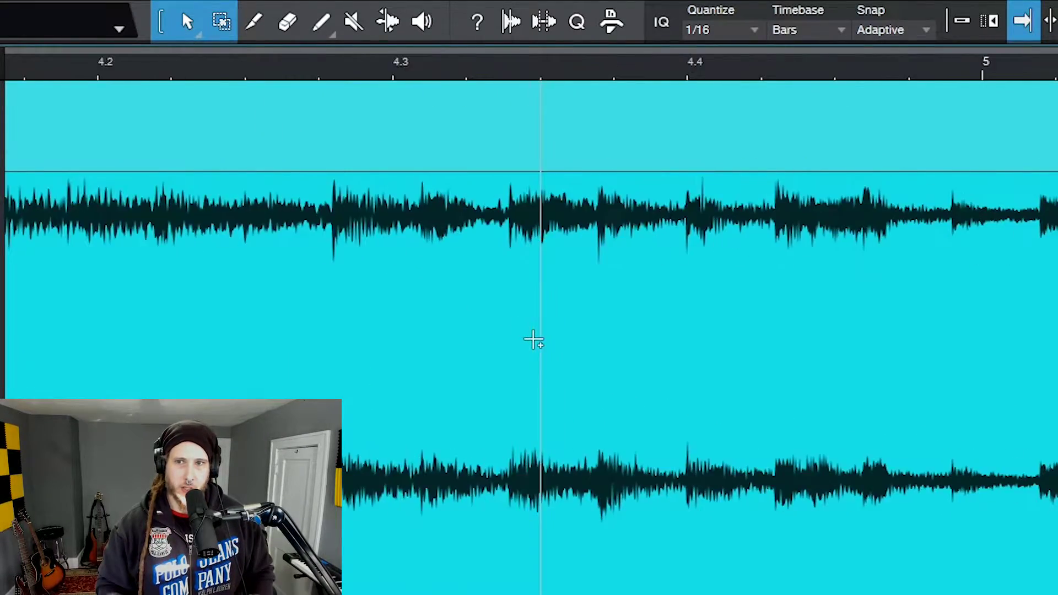
key("space")
left_click(216, 76)
key("space")
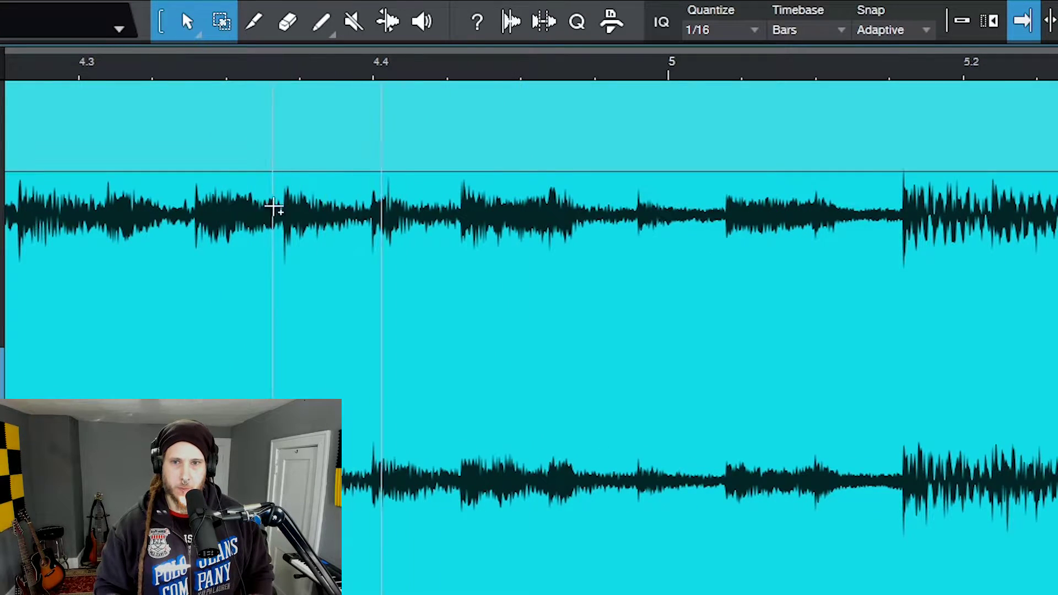
left_click(583, 204, "alt")
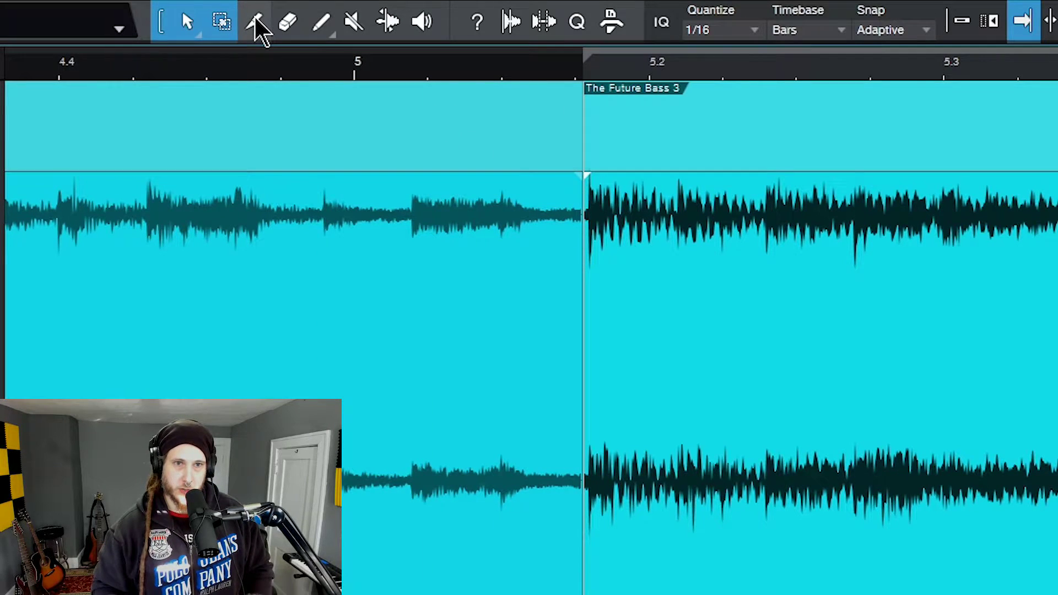
left_click(256, 24)
left_click(185, 22)
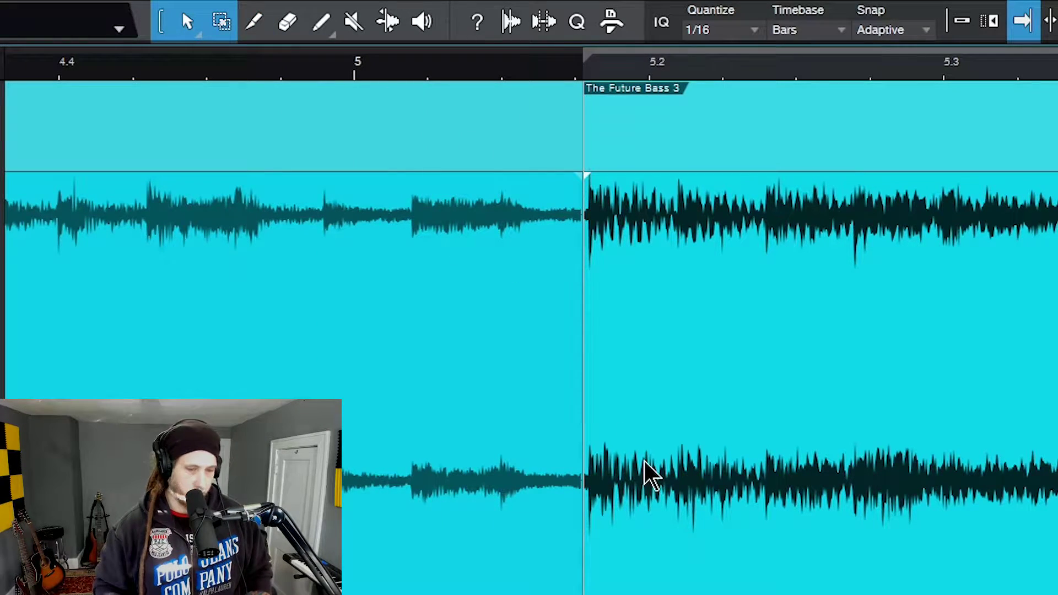
Step: Play across the first split and split the event again at the downbeat between 6.2 and 6.3
left_click_drag(389, 79, 324, 6)
left_click(310, 66)
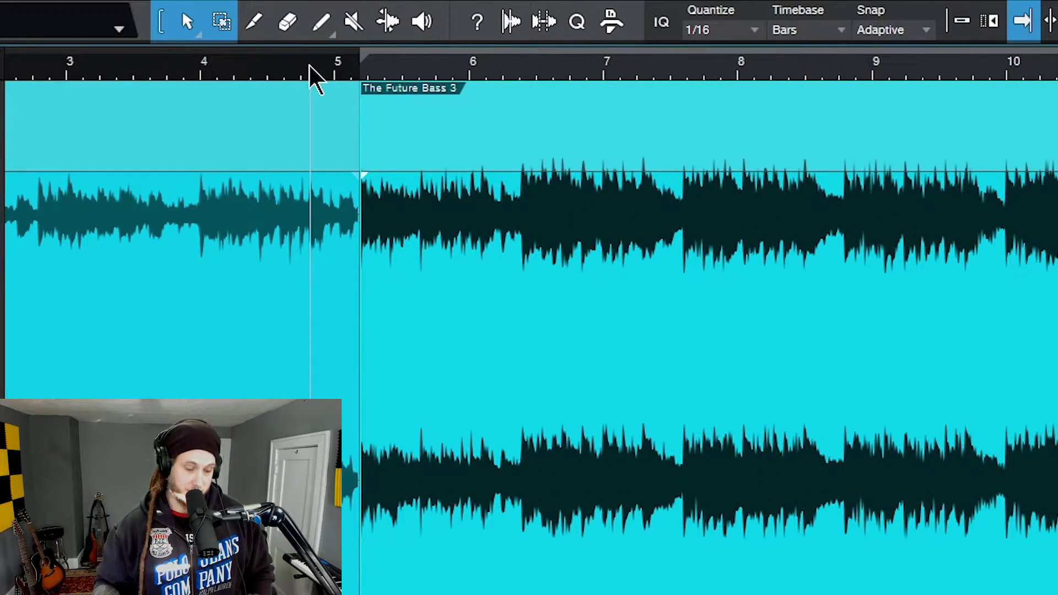
key("space")
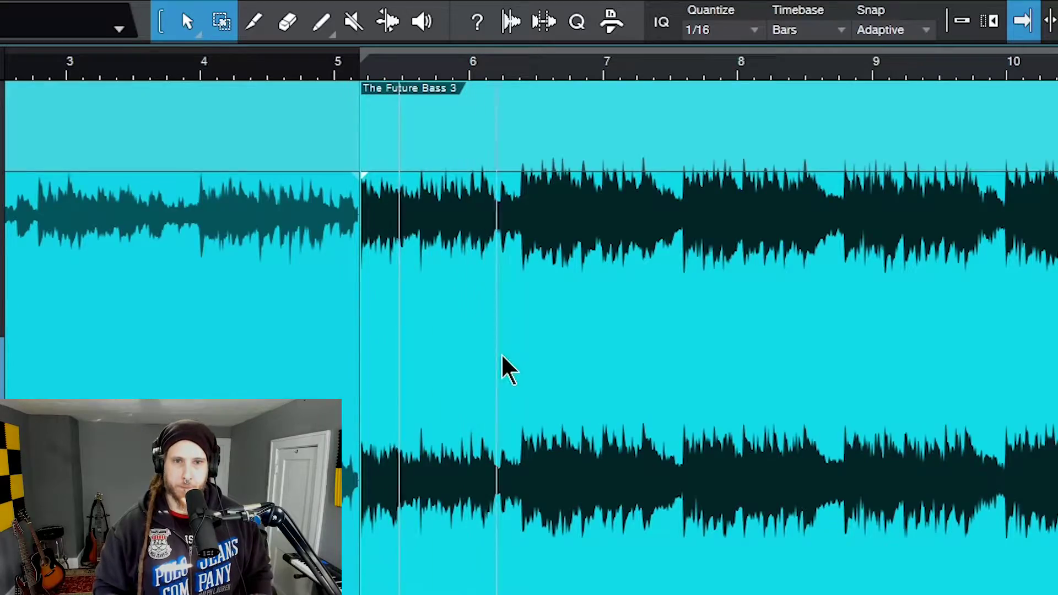
scroll(391, 325, "right", 1)
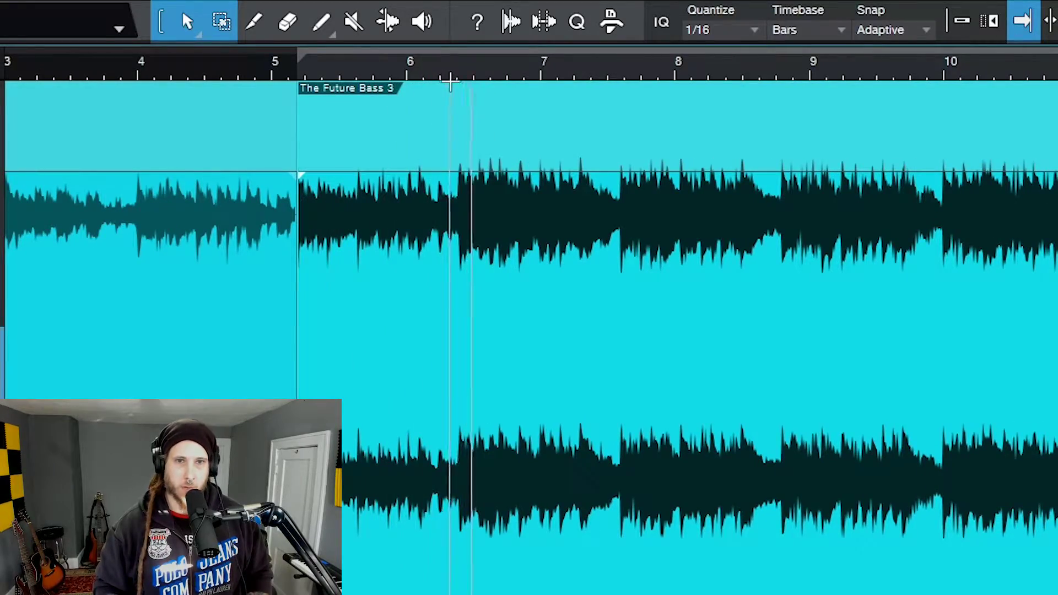
left_click_drag(451, 77, 439, 165)
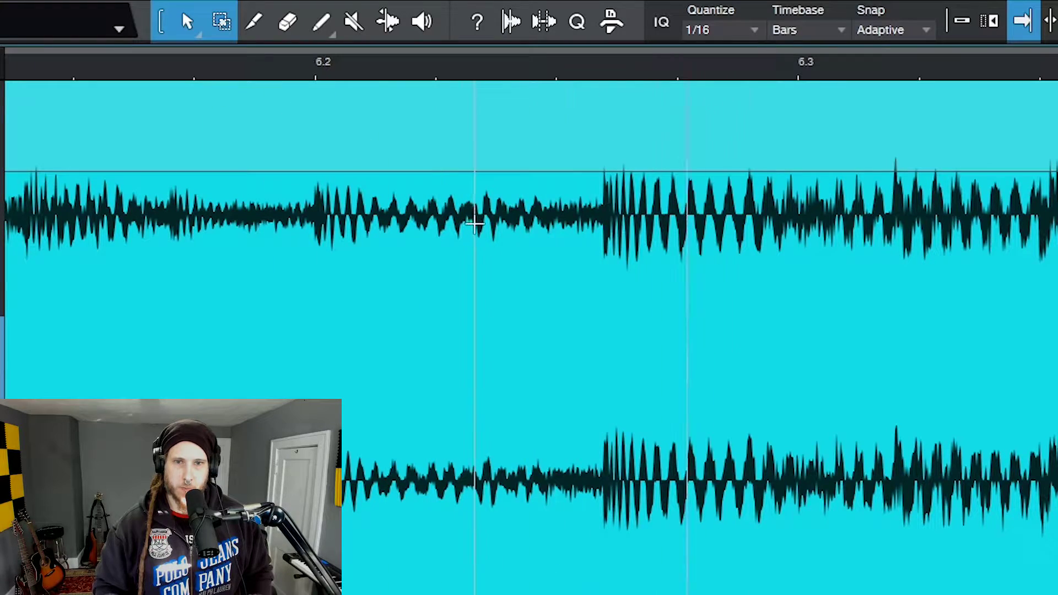
double_click(596, 183)
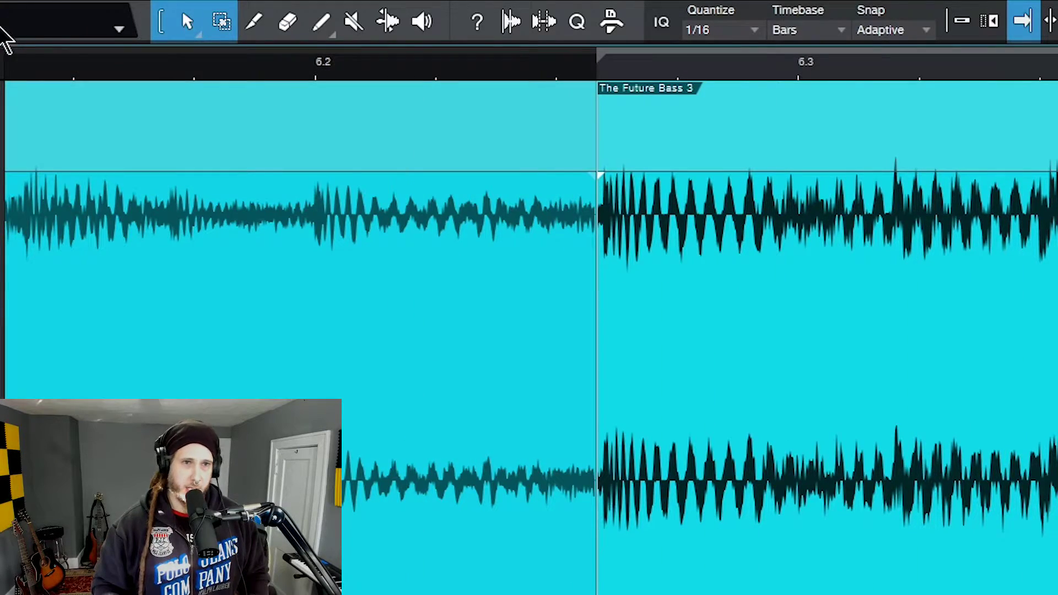
Step: Move the last audio event later so it starts between bars 9 and 10, leaving a gap after the short middle event
left_click_drag(271, 79, 254, 0)
left_click(193, 512)
left_click_drag(403, 523, 710, 529)
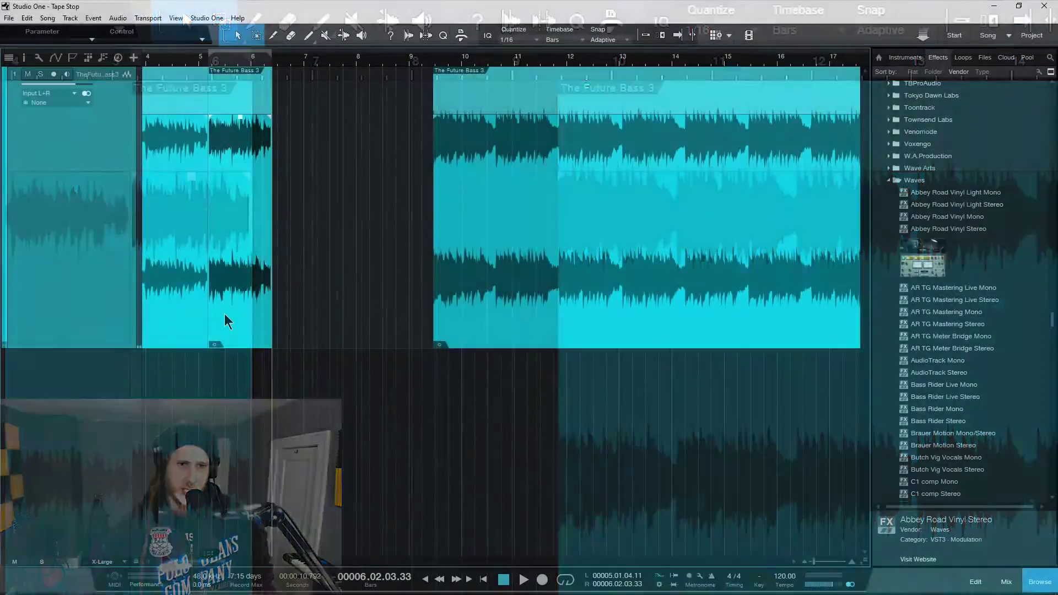
Step: Colour the short middle event yellow and rename it STOP
right_click(163, 552)
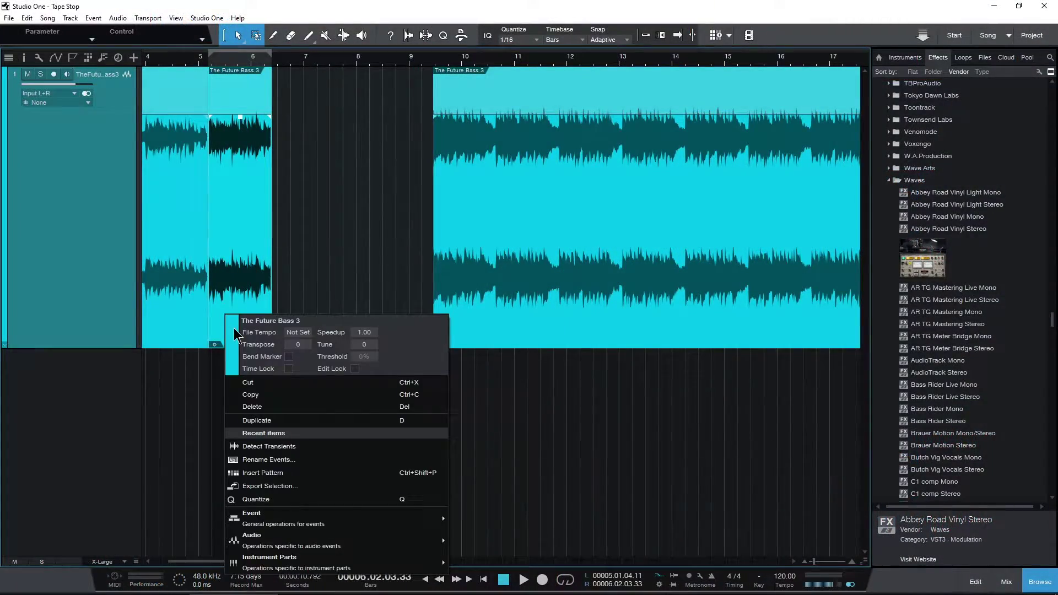
left_click(232, 329)
left_click(365, 382)
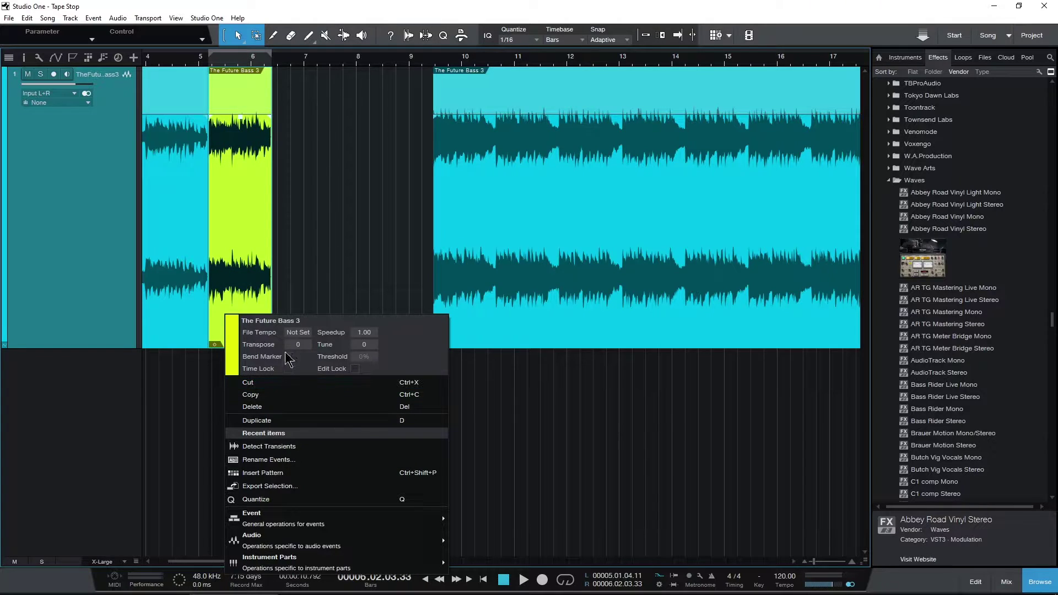
left_click(292, 321)
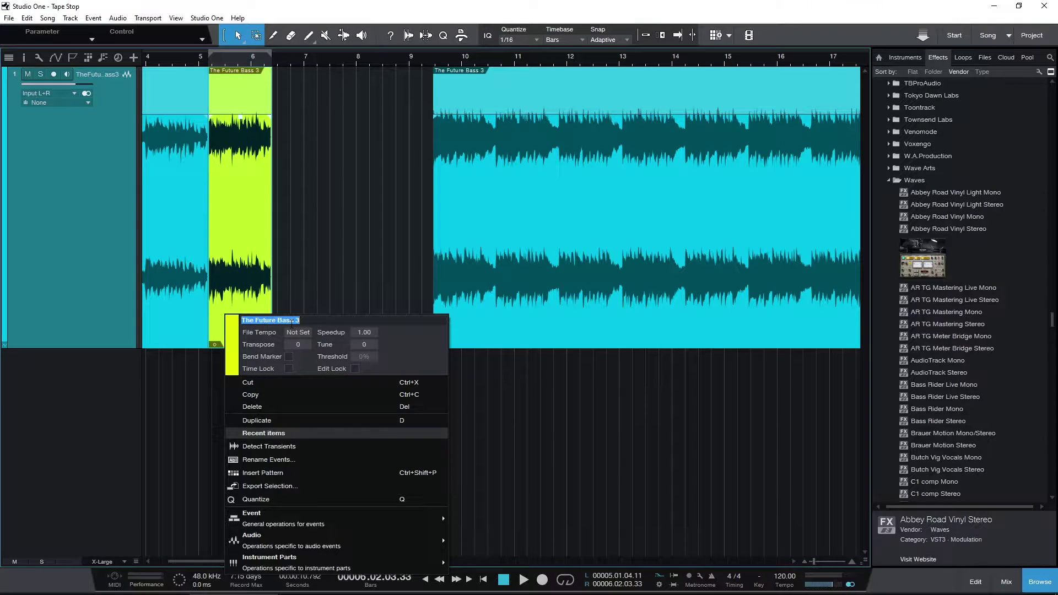
type("STOP")
key("Return")
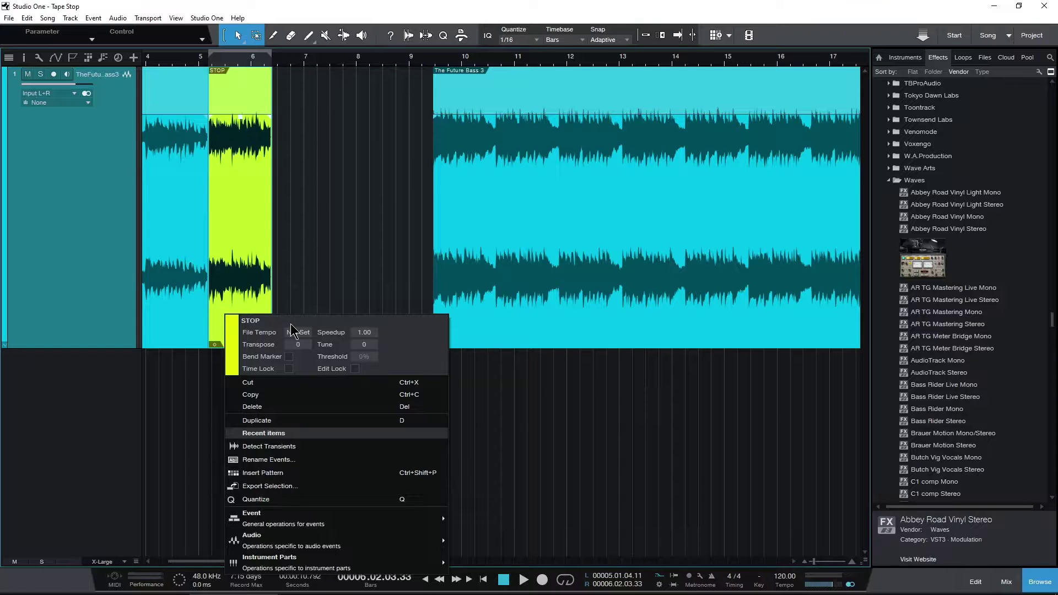
left_click(315, 269)
Step: Show the inspector, select the STOP event and enable its Event FX
scroll(333, 279, "left", 5)
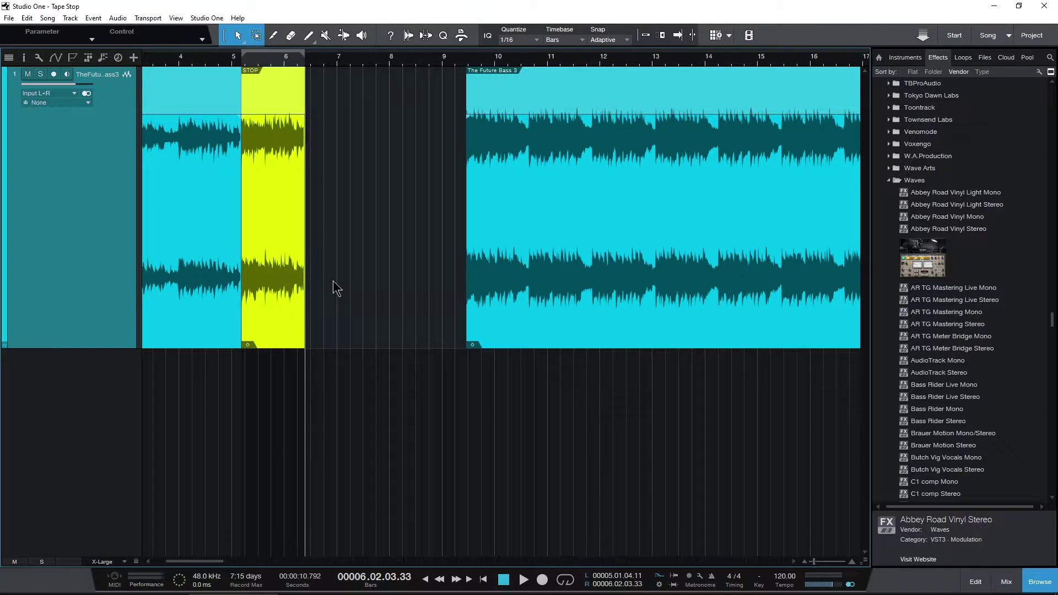
left_click(350, 62)
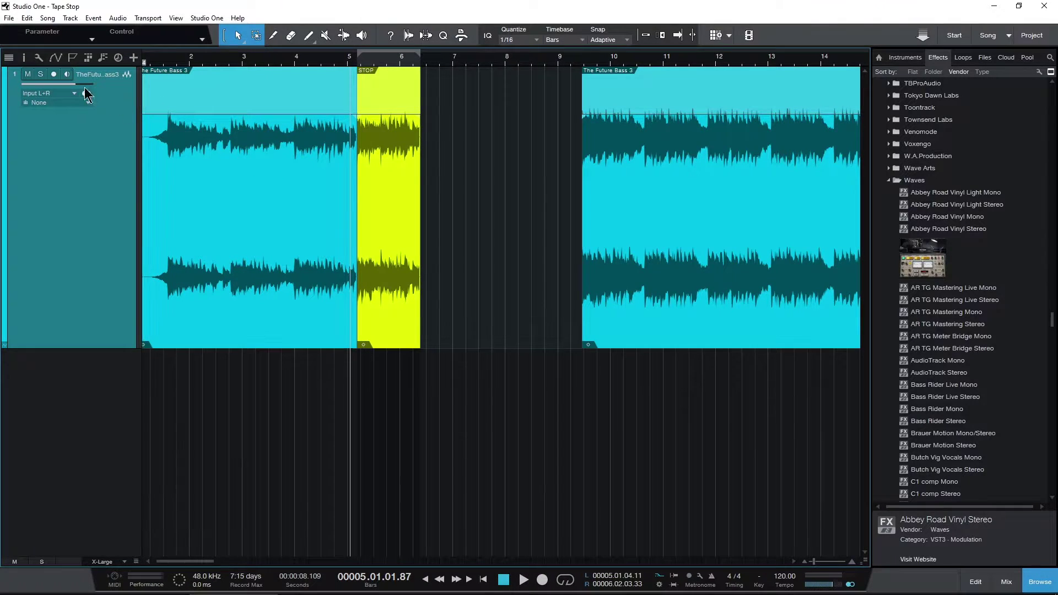
left_click(24, 57)
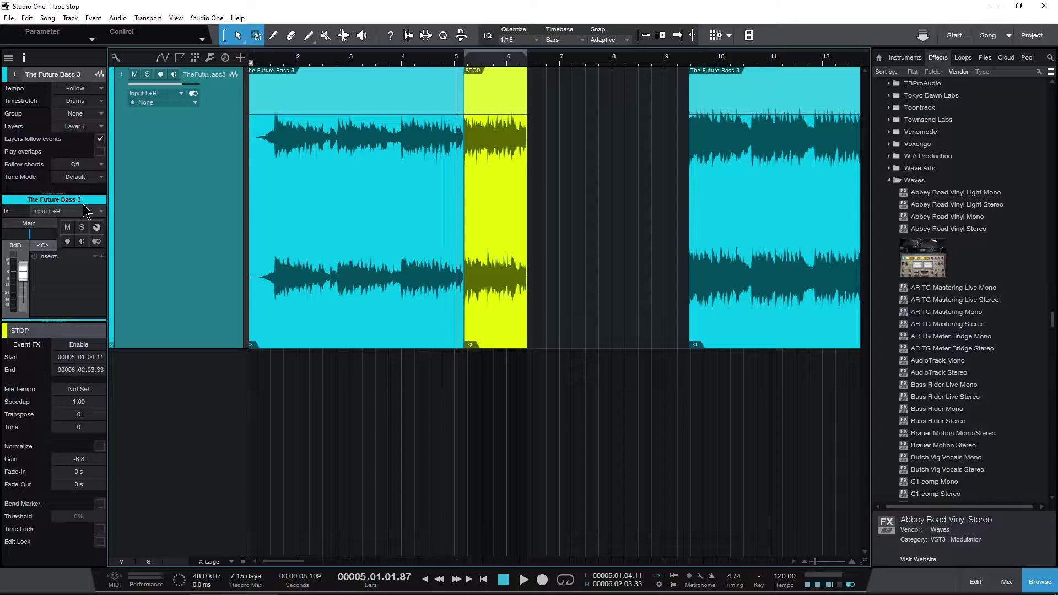
left_click(497, 298)
left_click(379, 302)
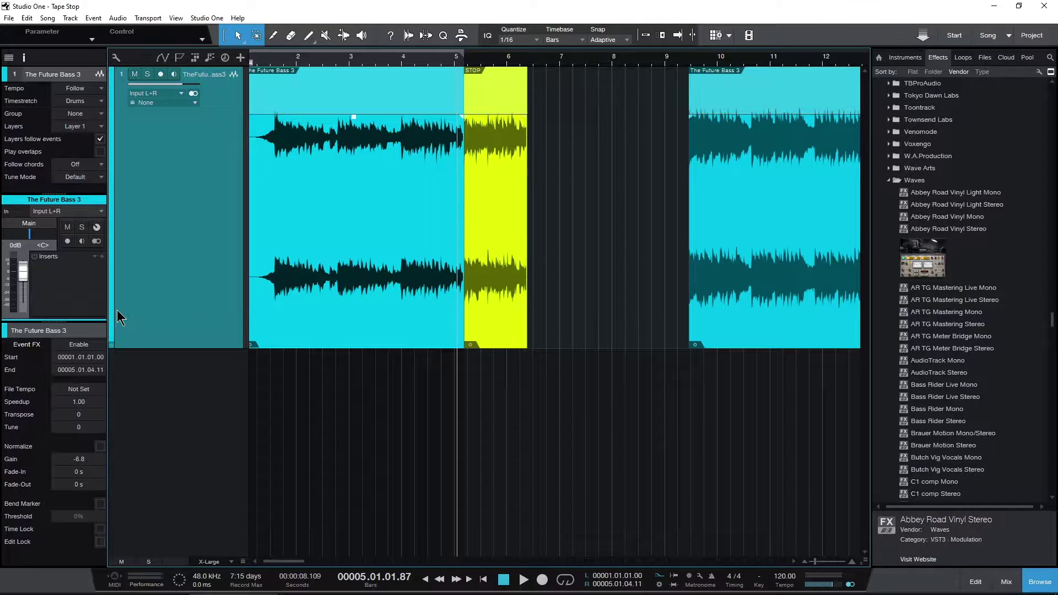
left_click(492, 321)
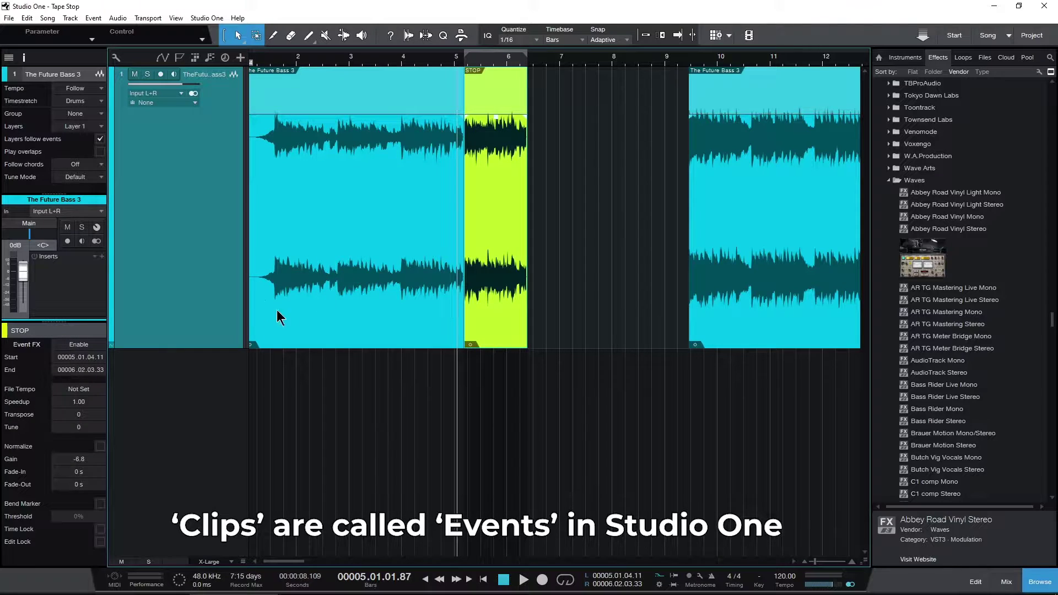
left_click(78, 345)
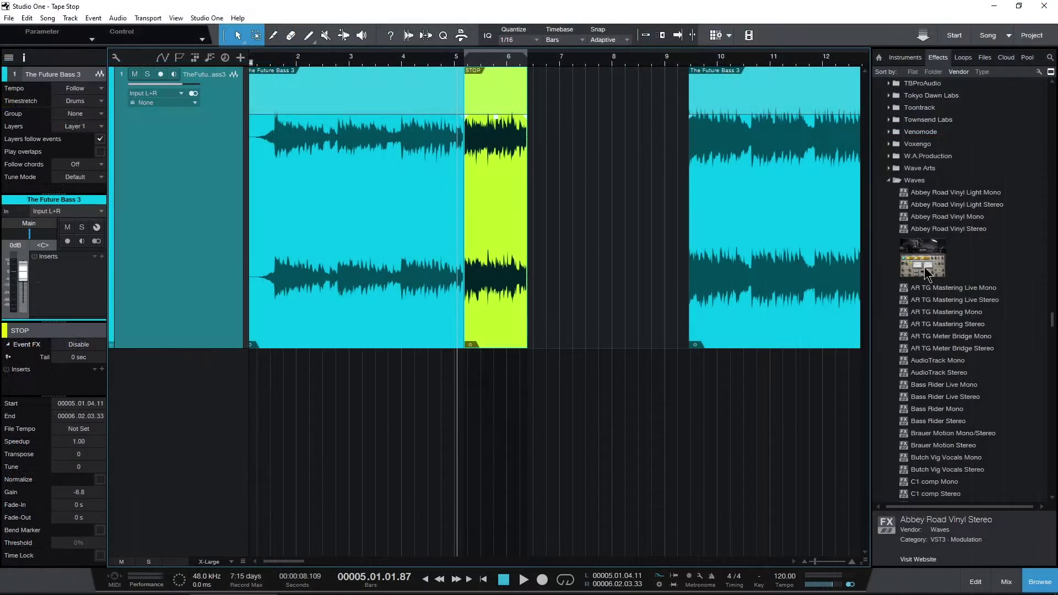
Step: Add the Waves Abbey Road Vinyl Stereo plugin as an Event FX insert on the STOP event and move its window off the event's start
left_click_drag(921, 266, 37, 397)
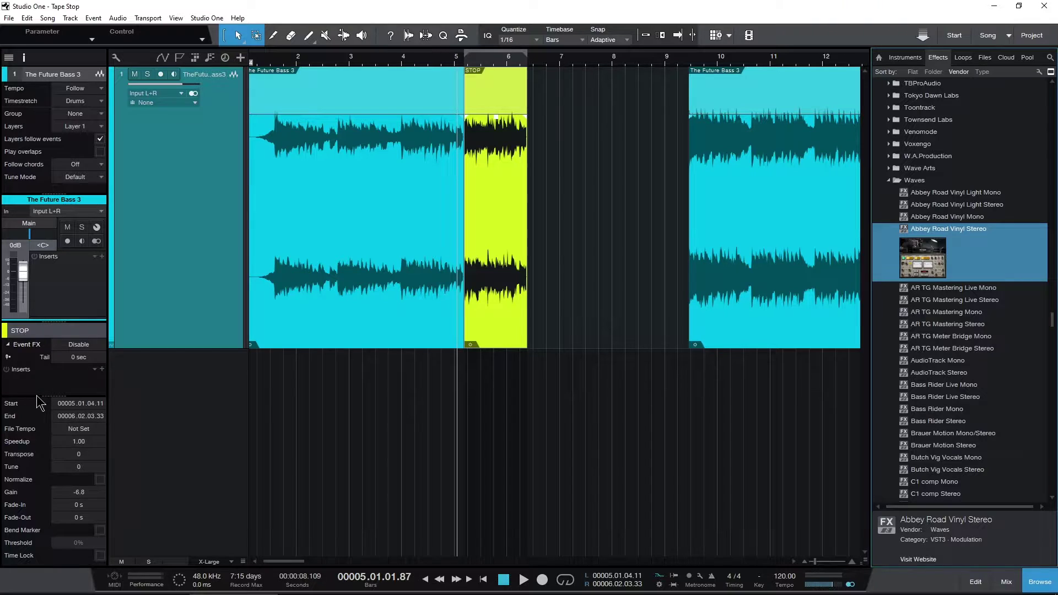
left_click_drag(314, 178, 563, 131)
scroll(432, 65, "up", 5)
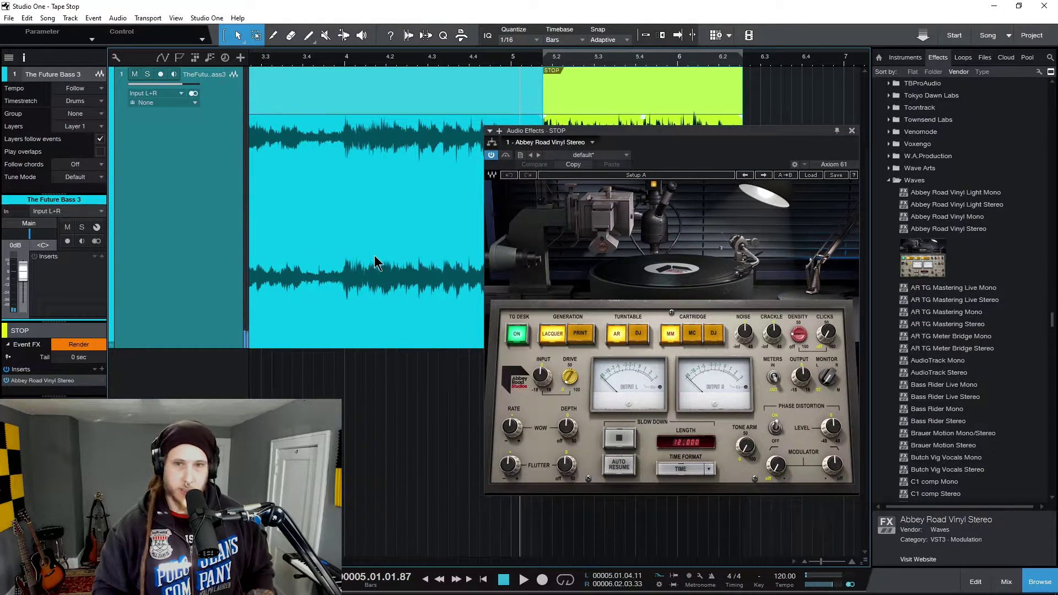
scroll(377, 262, "right", 6)
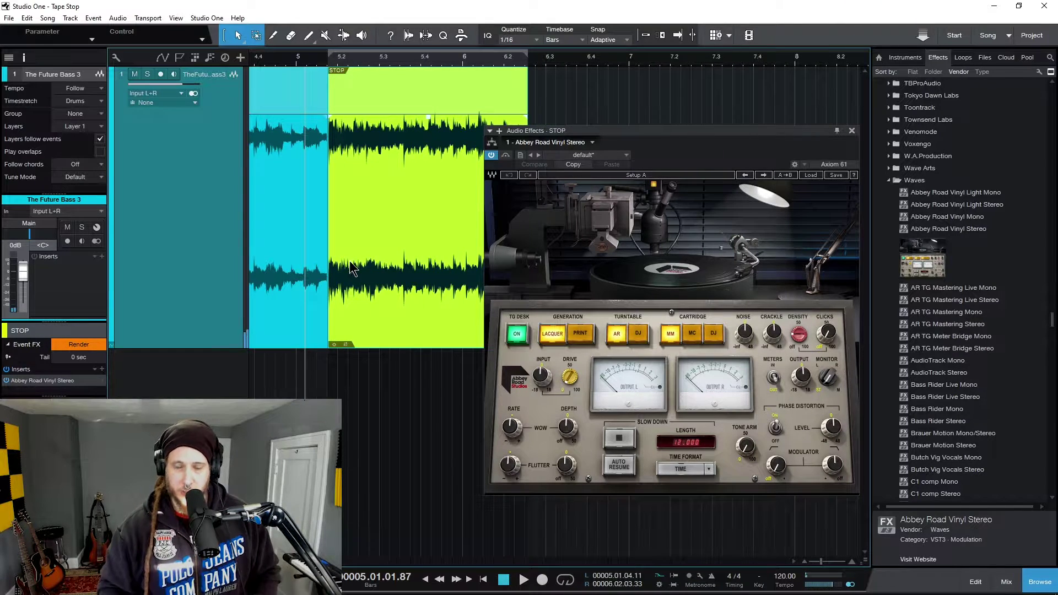
Step: Toggle the plugin's Slow Down stop and inspect its Time Format options, leaving the format on Time
left_click(618, 439)
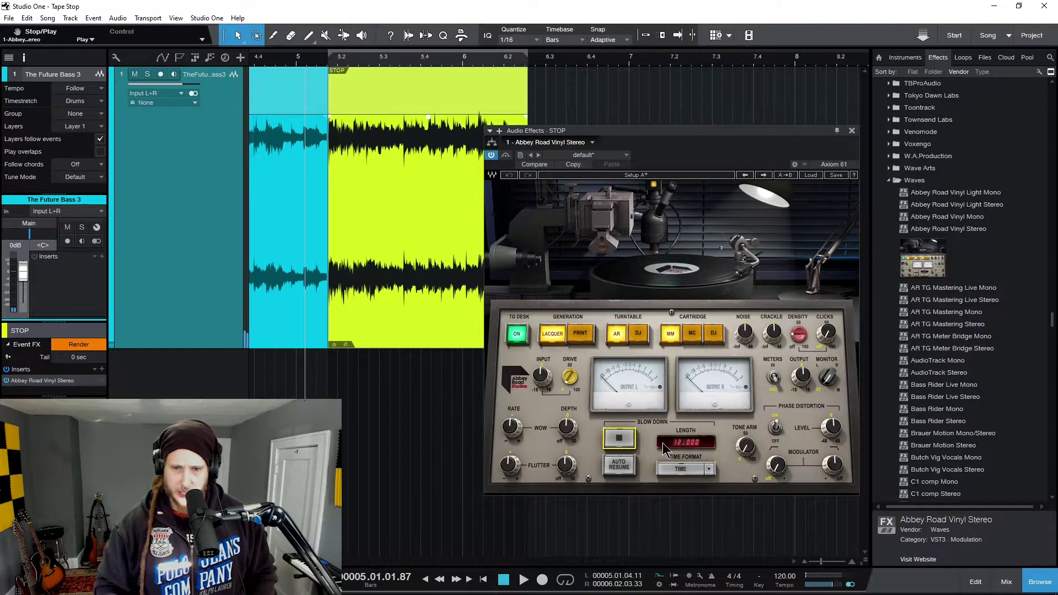
left_click(710, 469)
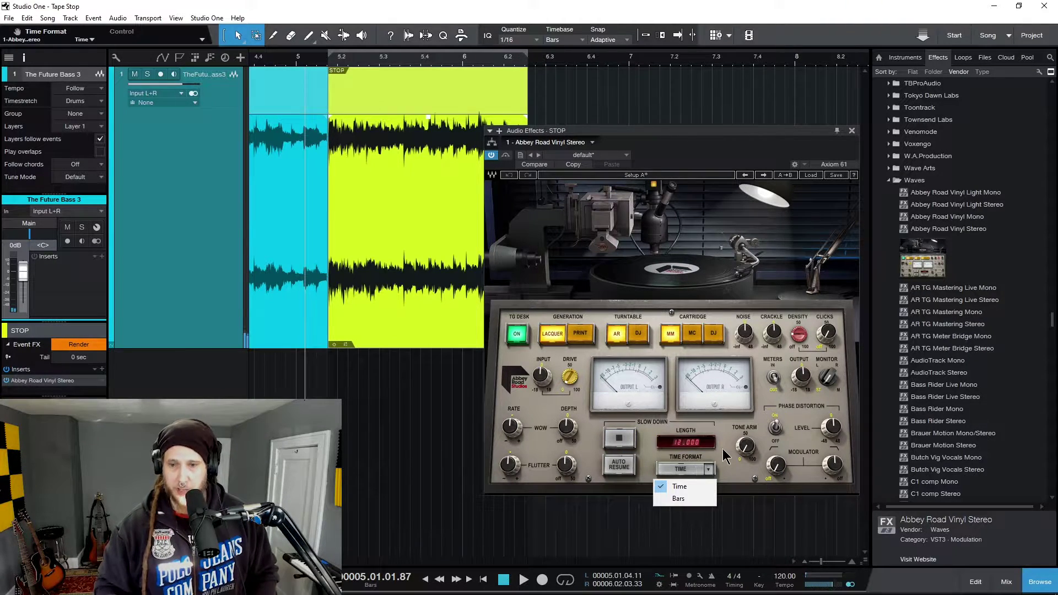
left_click(723, 458)
scroll(365, 234, "left", 3)
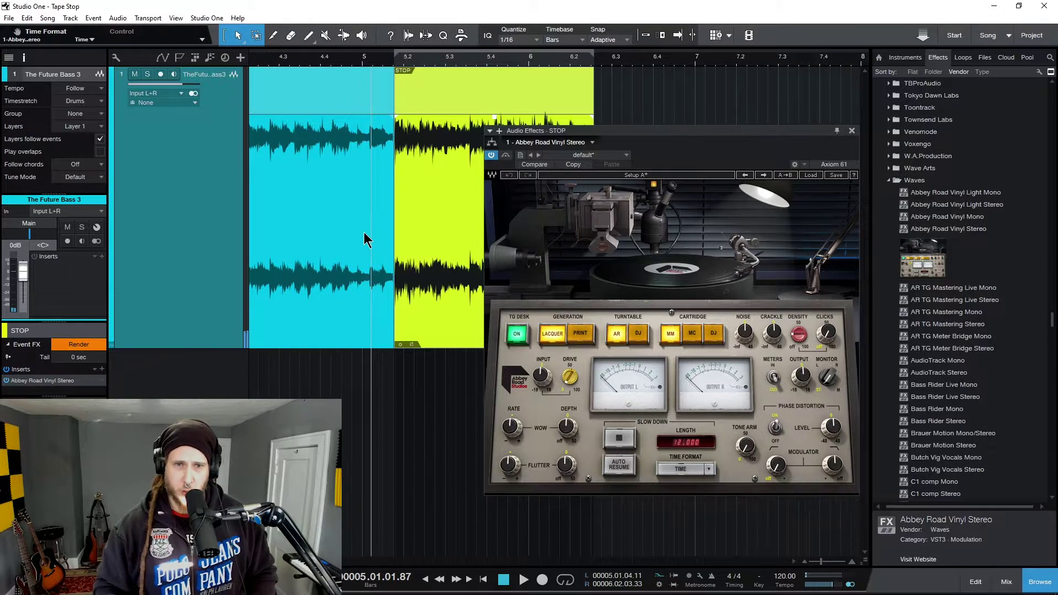
Step: Play the song from about bar 4.2 into the STOP event to hear it without the slowdown
scroll(365, 236, "left", 1)
left_click(282, 67)
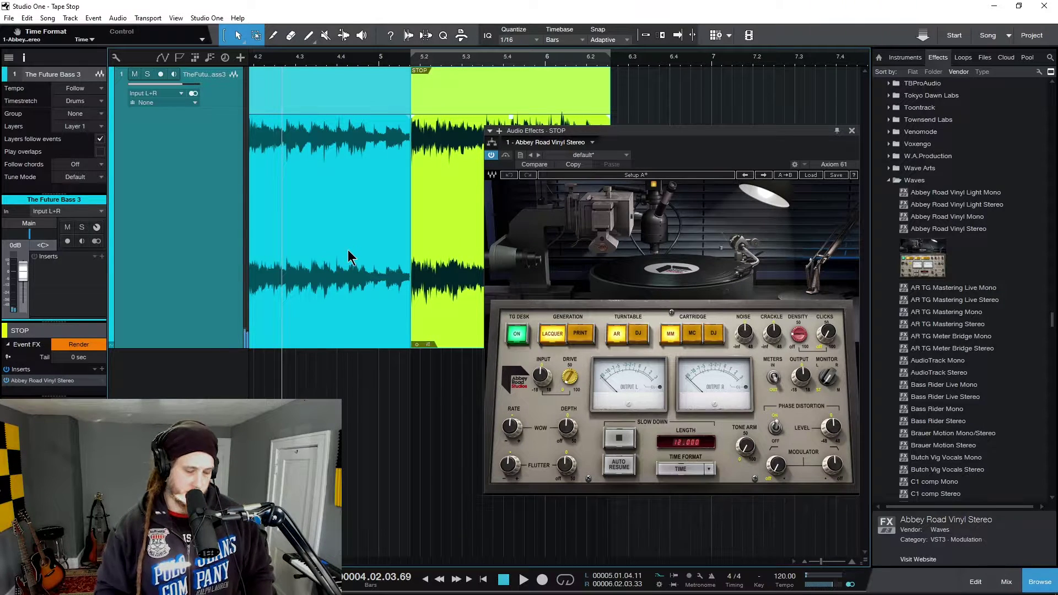
key("space")
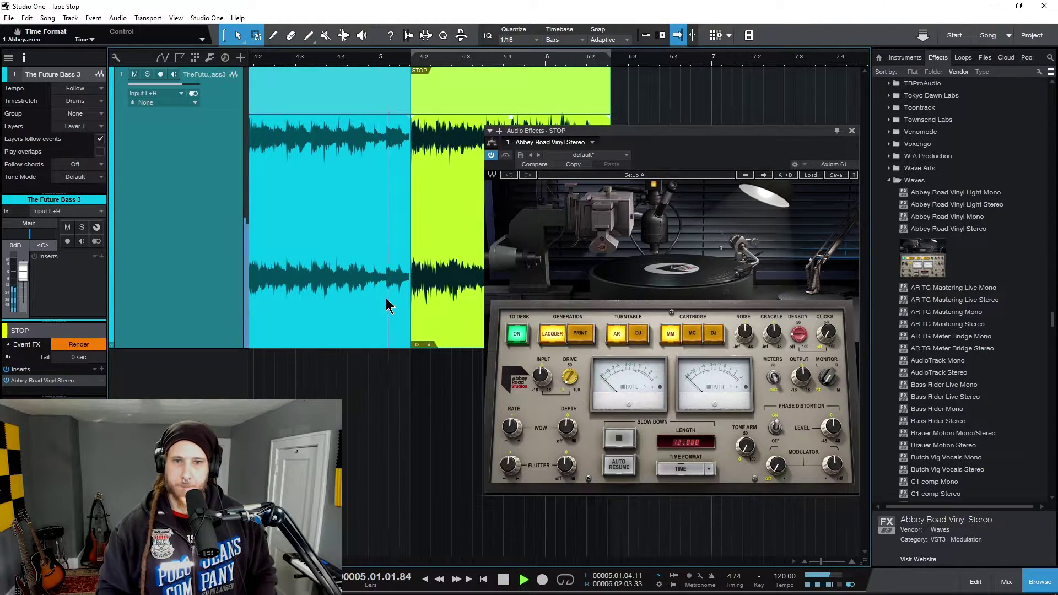
key("space")
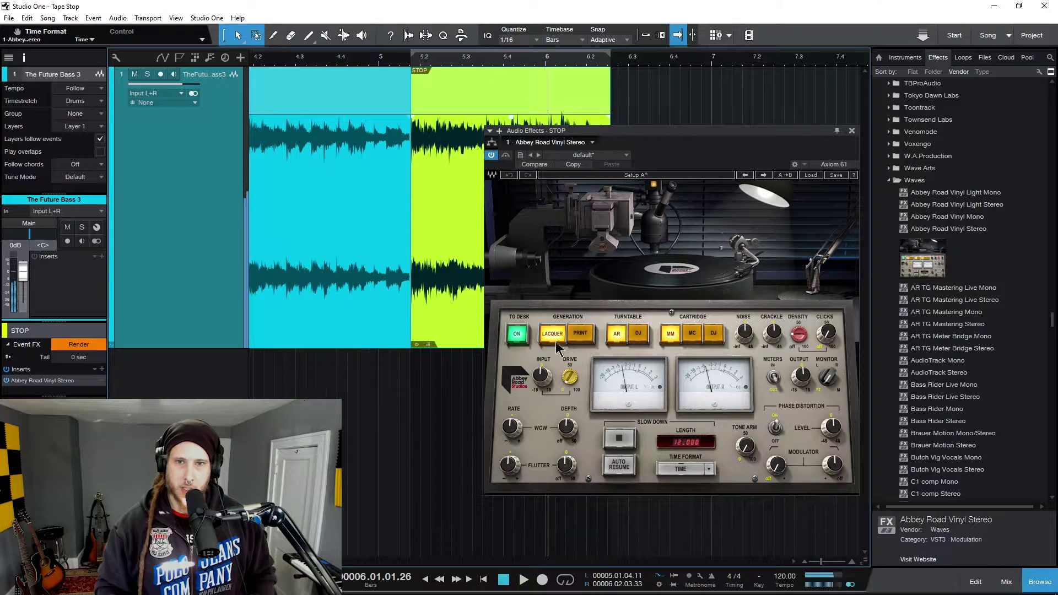
Step: Play from about bar 4.3 and trigger the plugin's Slow Down stop during playback to audition the tape stop
left_click(336, 61)
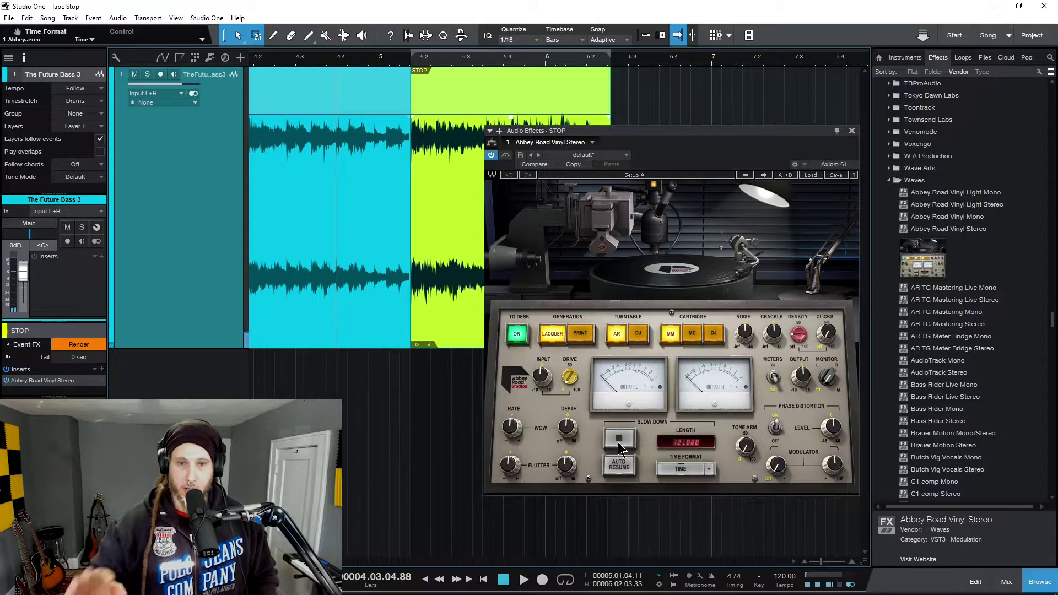
key("space")
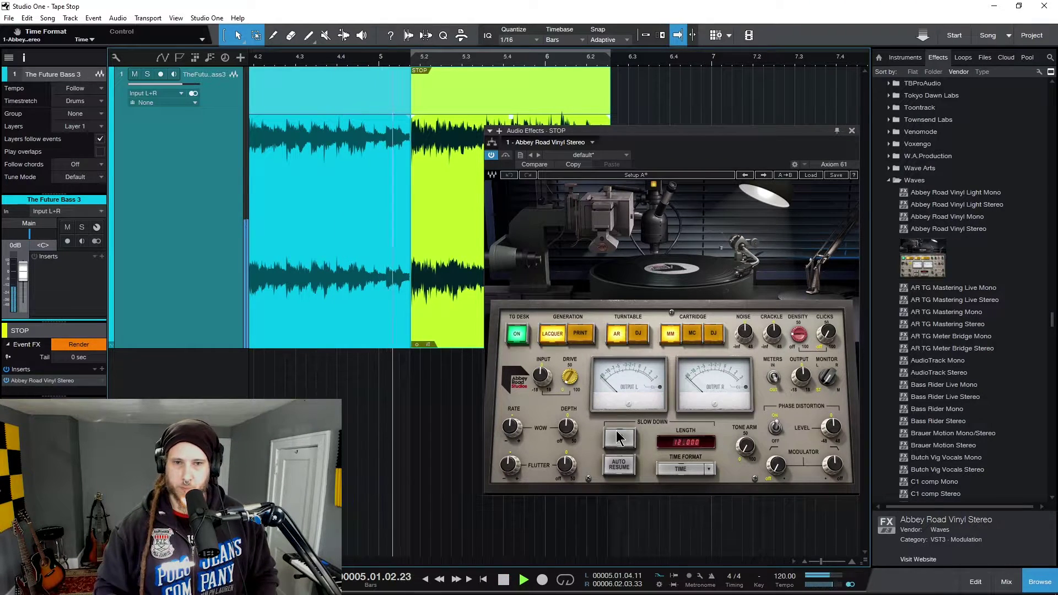
left_click(617, 436)
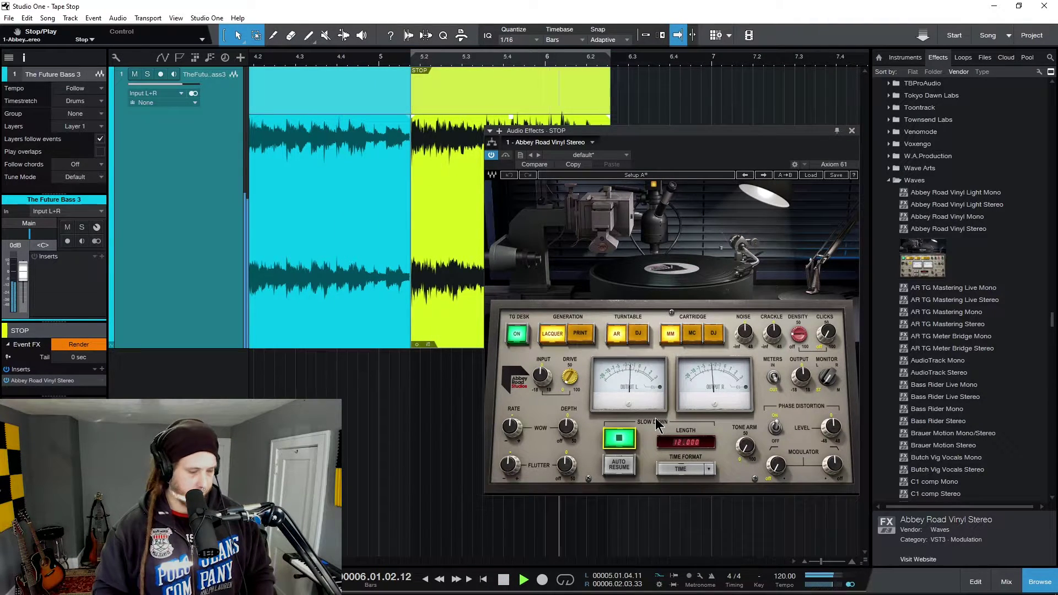
key("Caps_Lock")
key("Caps_Lock")
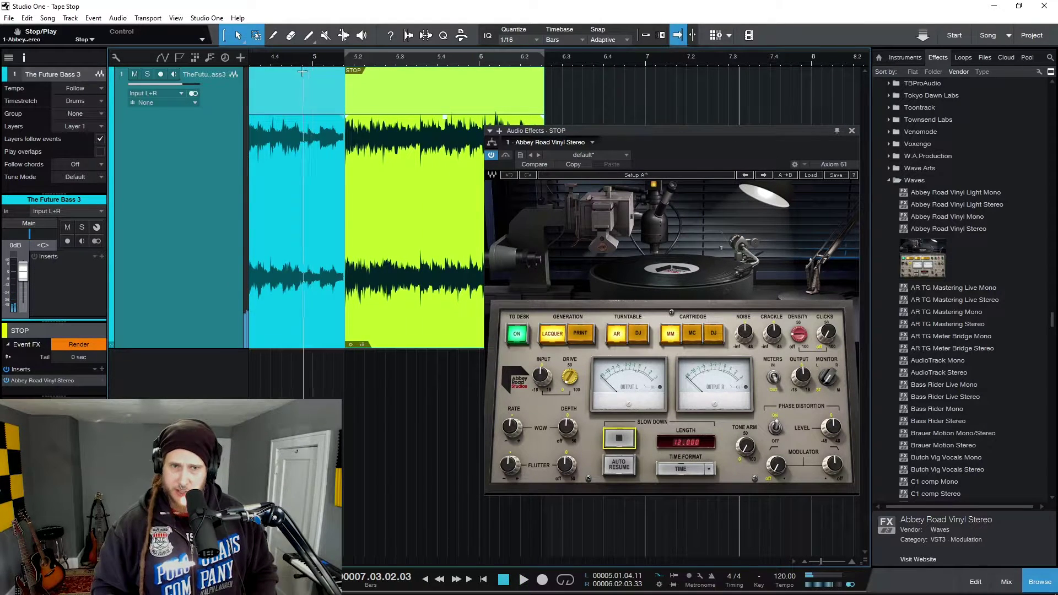
Step: Move the plugin window clear of the STOP event and play from about bar 4.4 through the event
left_click(286, 59)
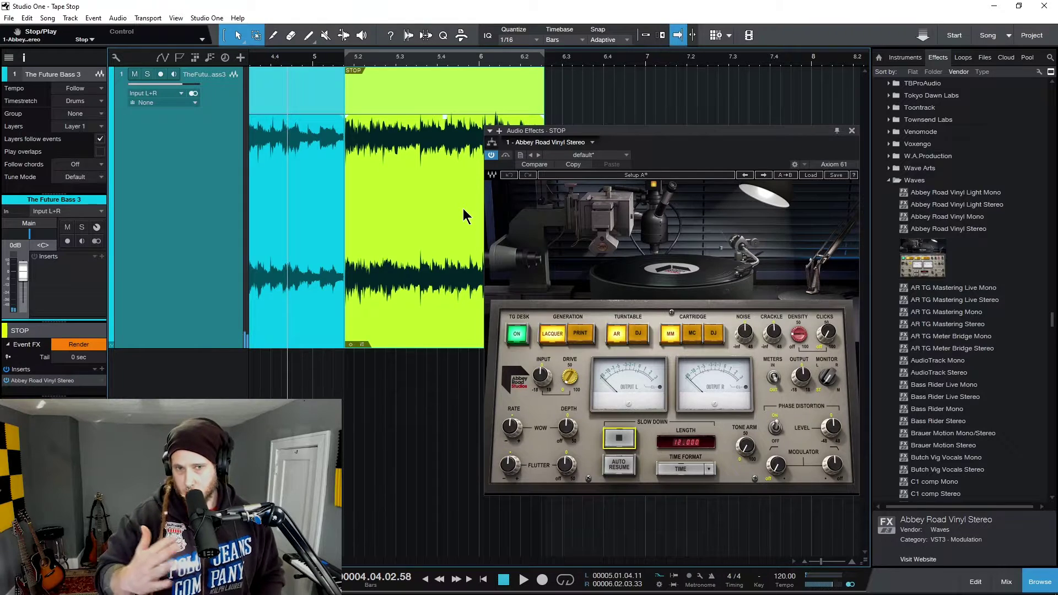
left_click_drag(574, 131, 660, 103)
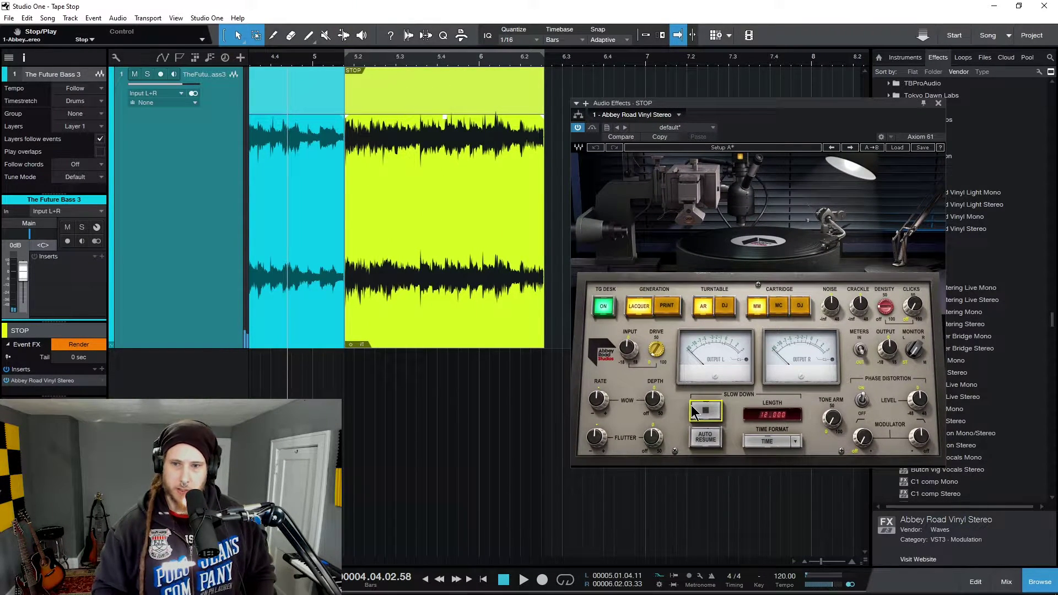
key("space")
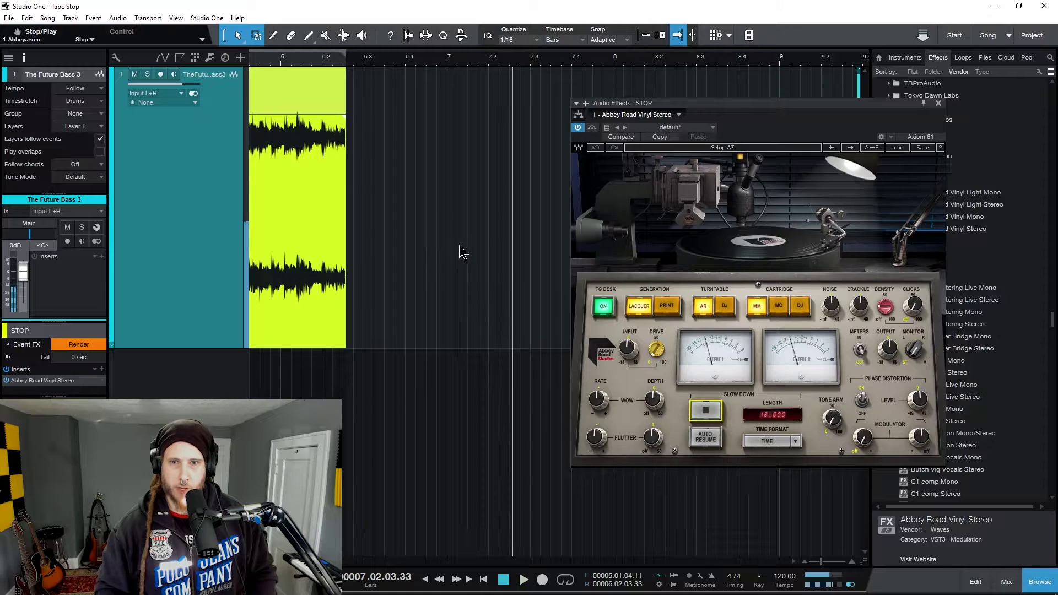
key("space")
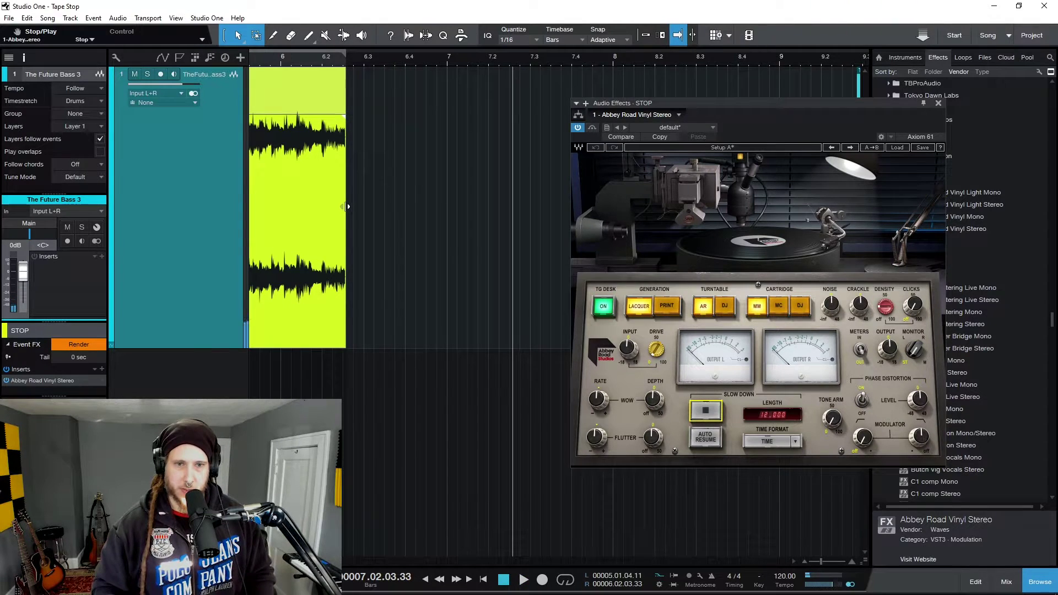
Step: Extend the end of the STOP event to about 7.02.03 and move the plugin window clear of the event
left_click_drag(346, 207, 512, 204)
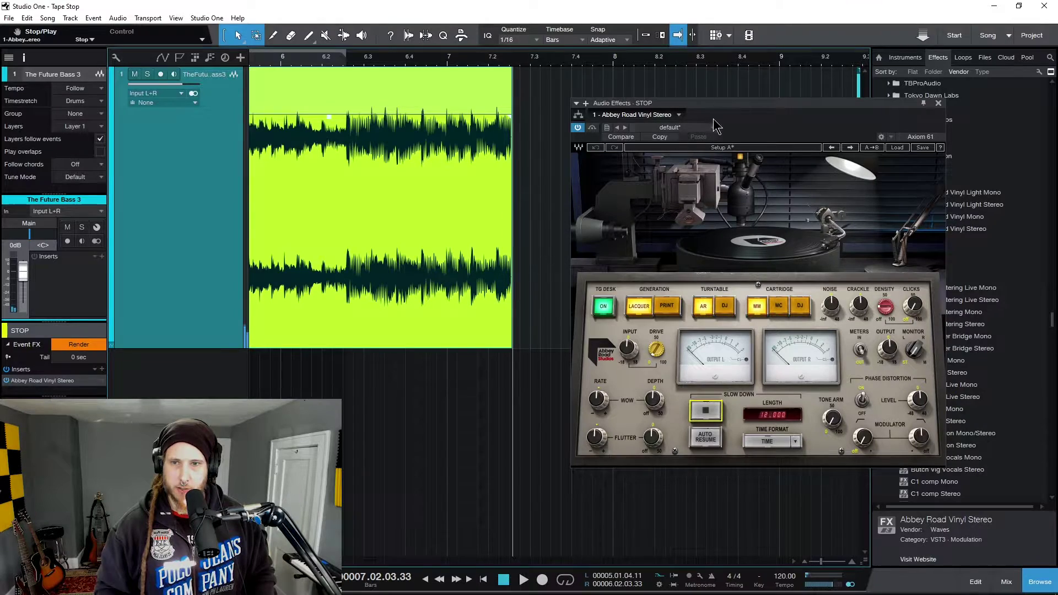
left_click_drag(720, 105, 663, 173)
left_click_drag(582, 59, 532, 49)
left_click_drag(706, 264, 585, 140)
left_click(446, 337)
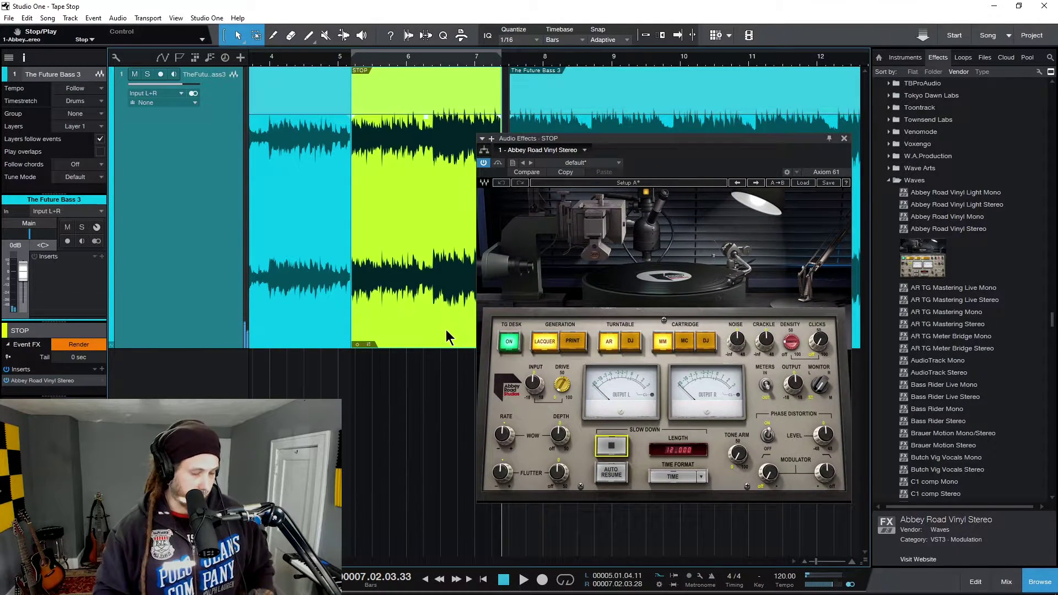
scroll(430, 308, "left", 3)
left_click_drag(600, 144, 730, 132)
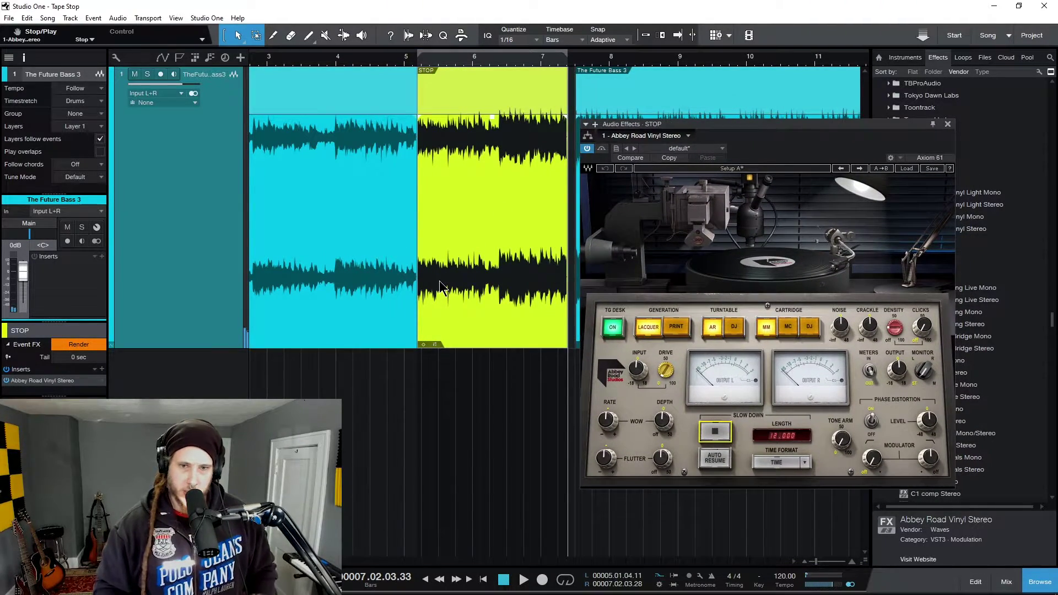
Step: Play the STOP event twice from its start, engaging the plugin's Slow Down stop each time
key("space")
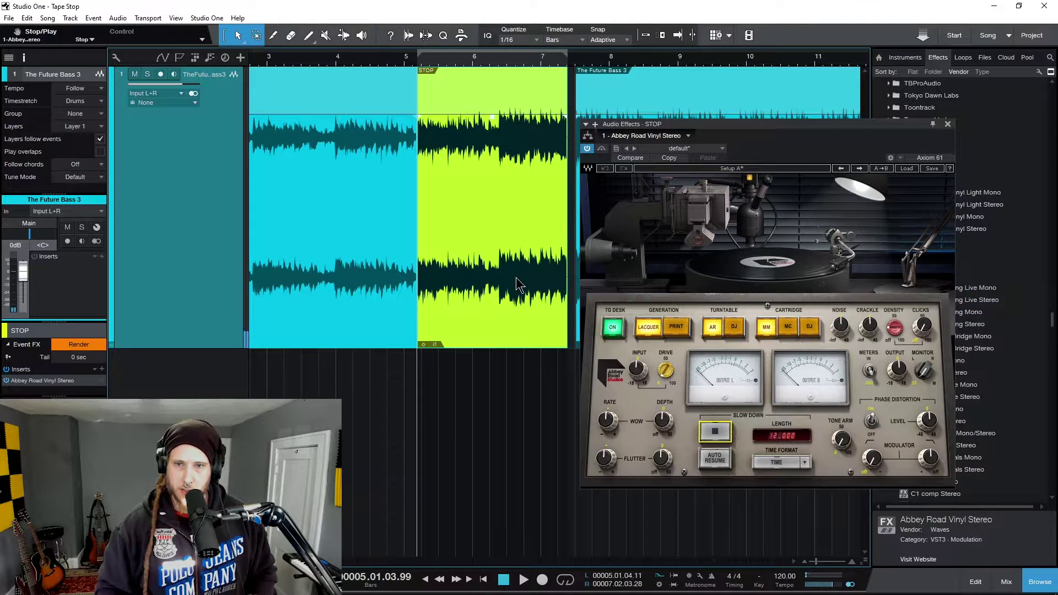
left_click(711, 433)
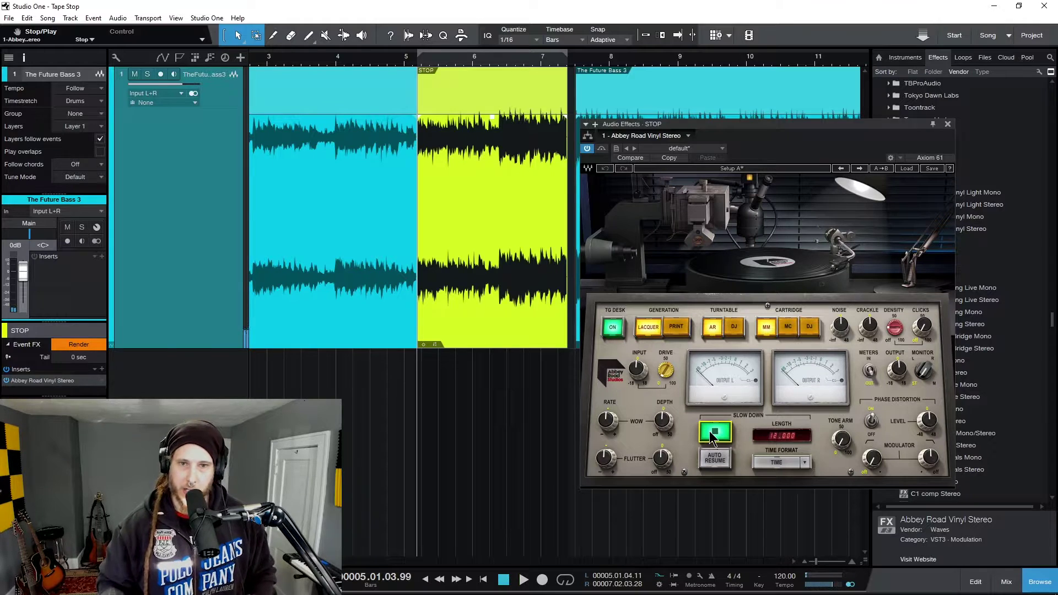
key("space")
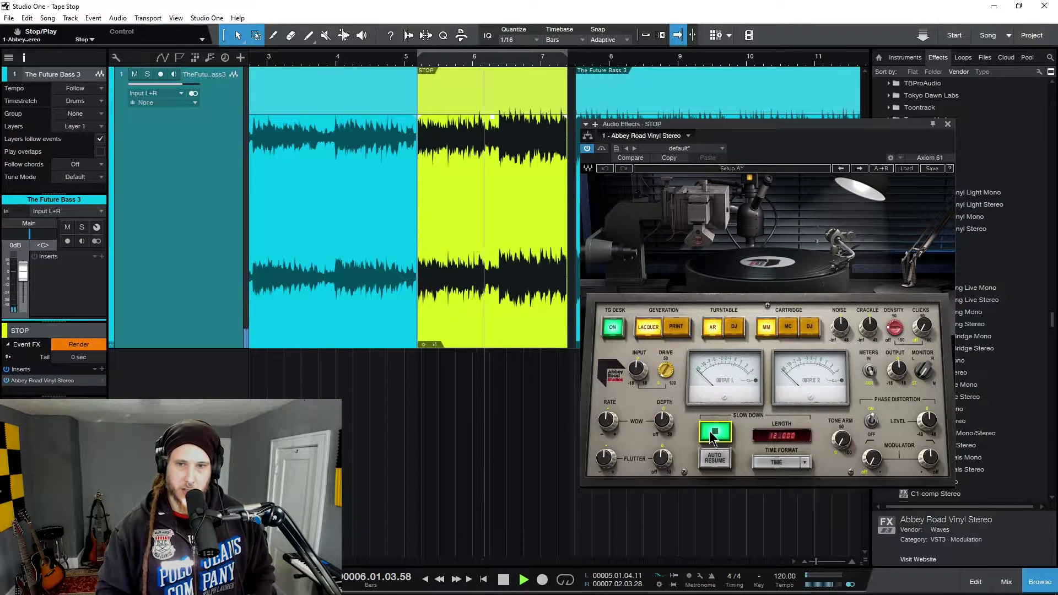
key("space")
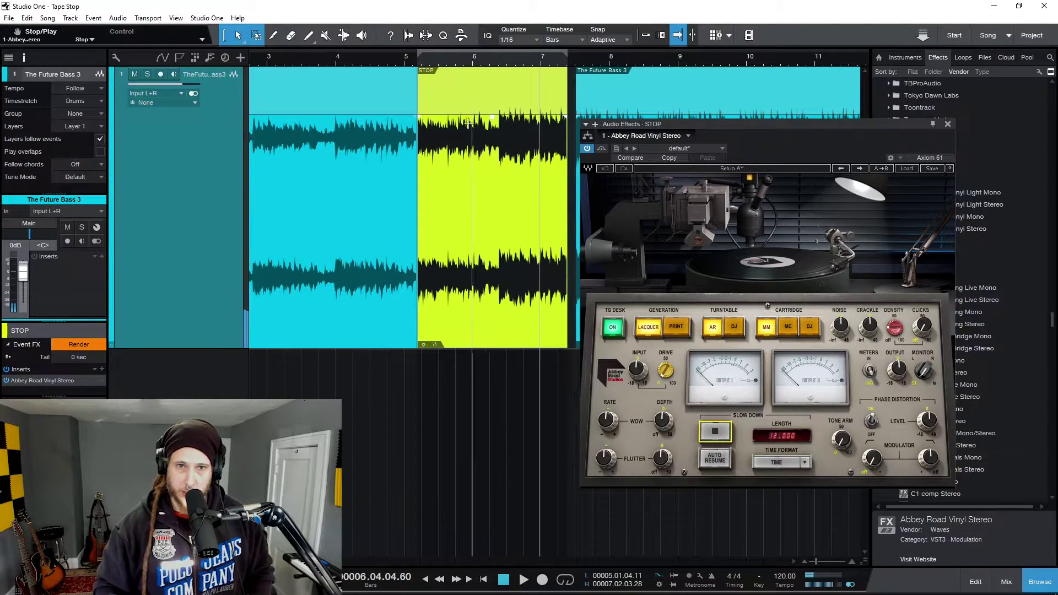
left_click(419, 62)
left_click(711, 432)
key("space")
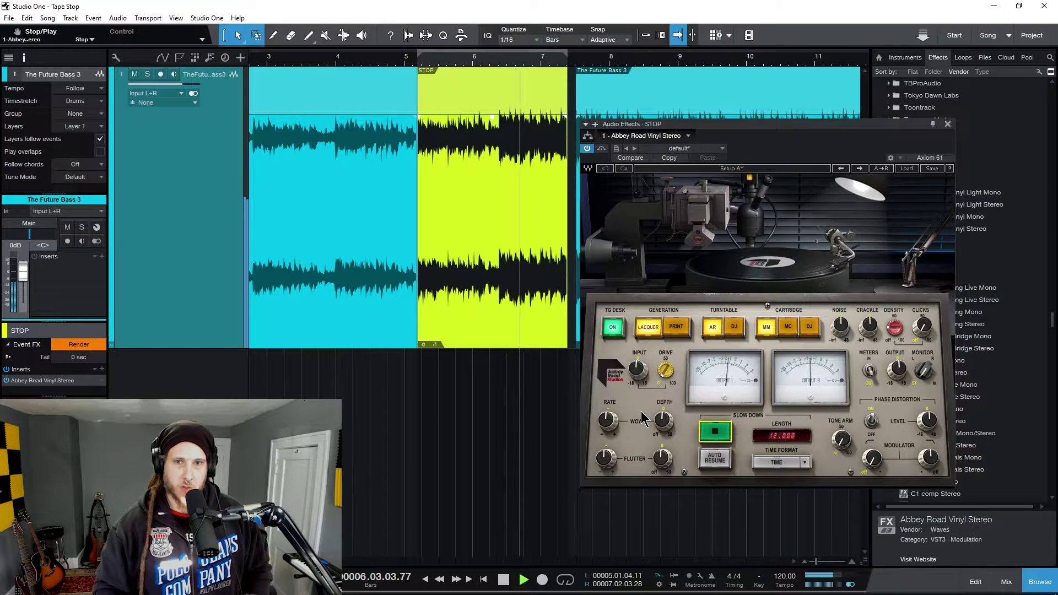
key("space")
left_click(419, 61)
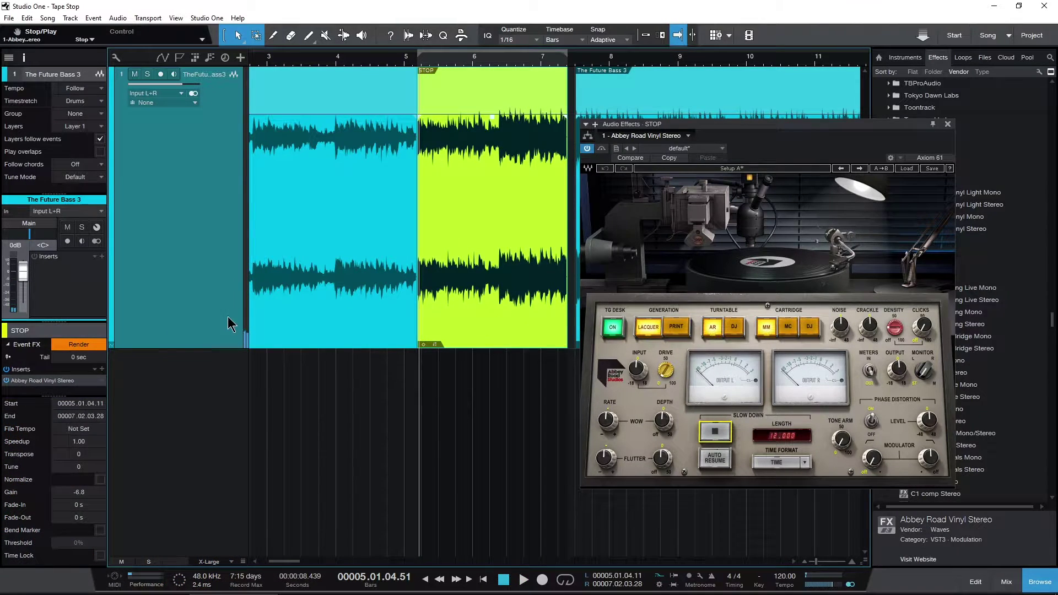
Step: Set the Event FX tail of the STOP event to 5 sec
left_click(73, 361)
type("5")
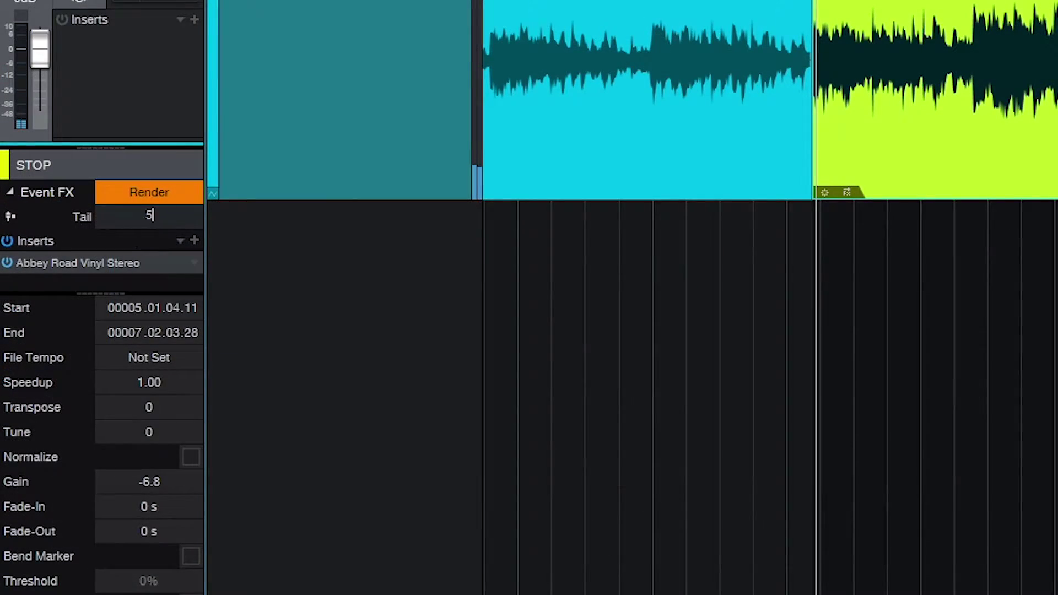
left_click(165, 263)
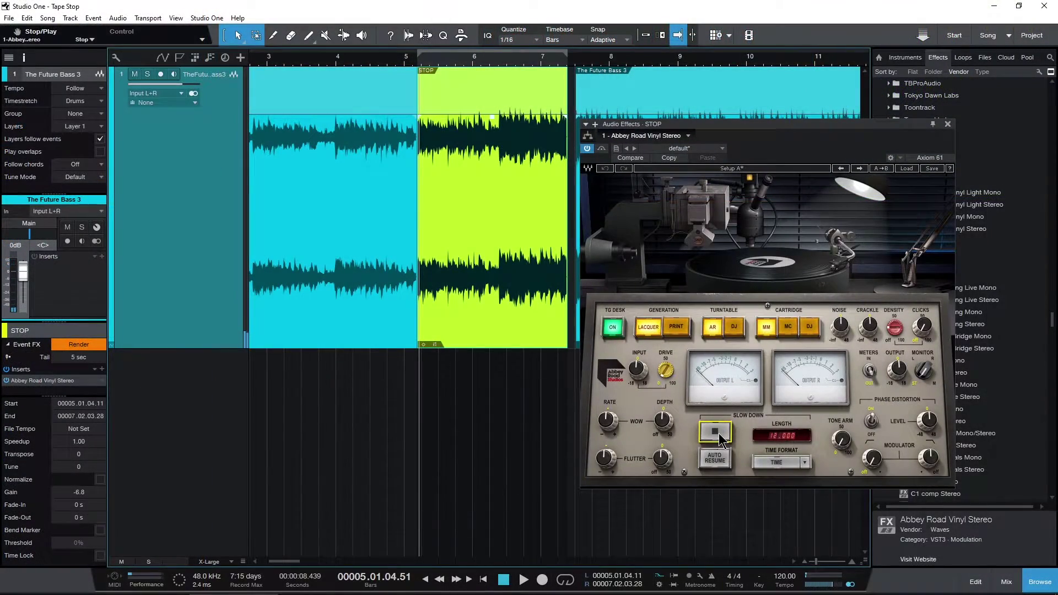
Step: Try rendering the STOP event's Event FX right after engaging the Slow Down stop, and undo the render
left_click(715, 433)
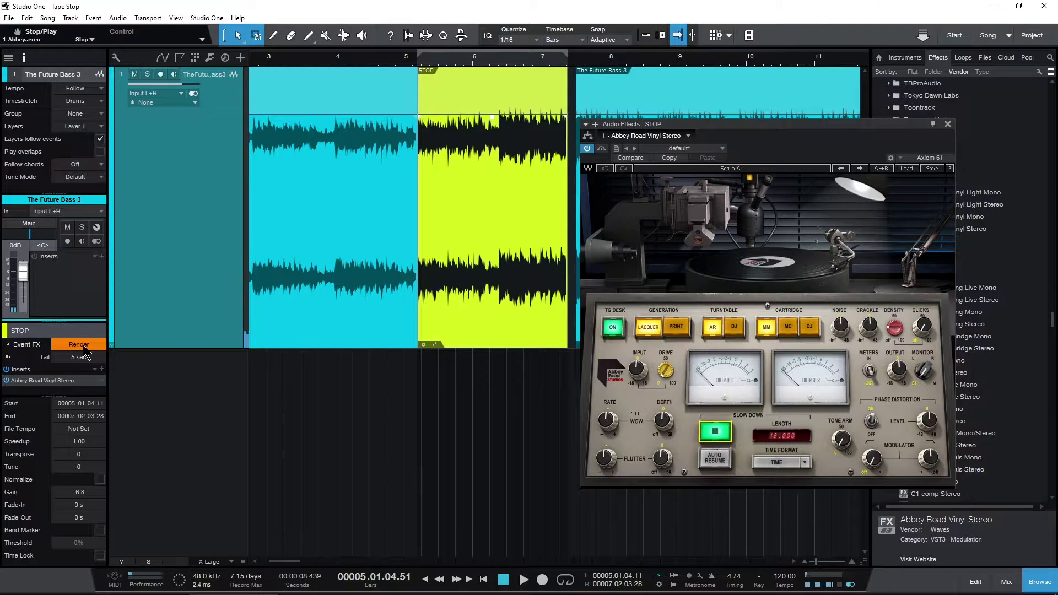
left_click(83, 346)
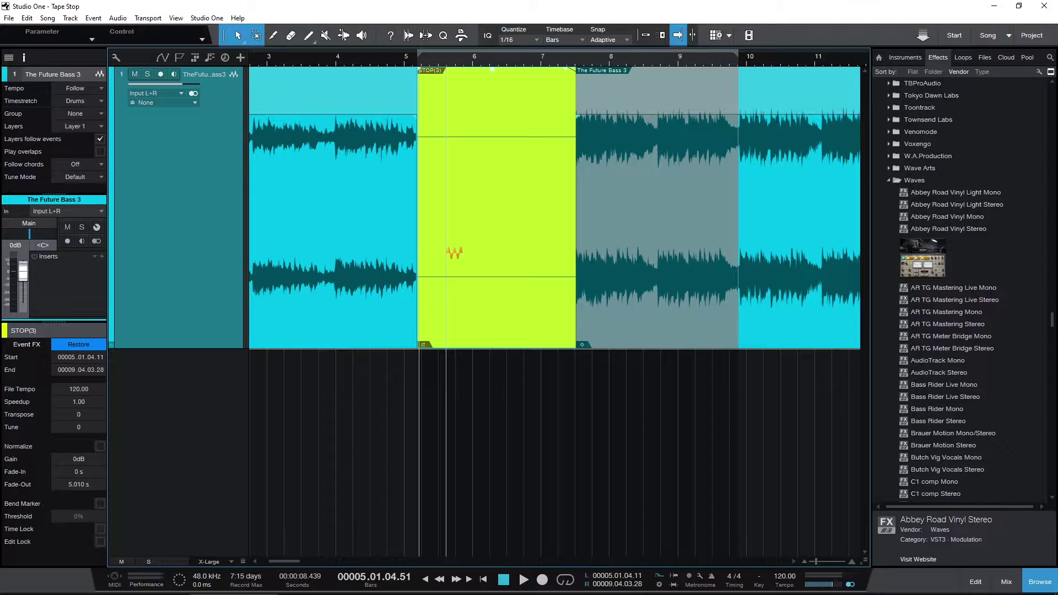
key("ctrl+z")
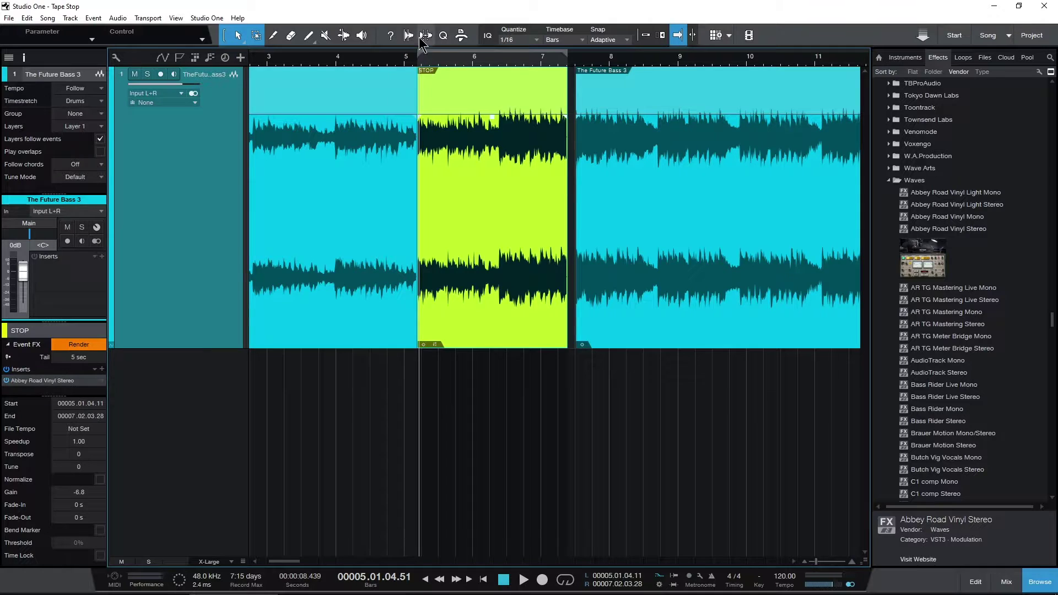
Step: Reopen Abbey Road Vinyl on the STOP event, engage its Slow Down stop during playback and play a bit further
key("space")
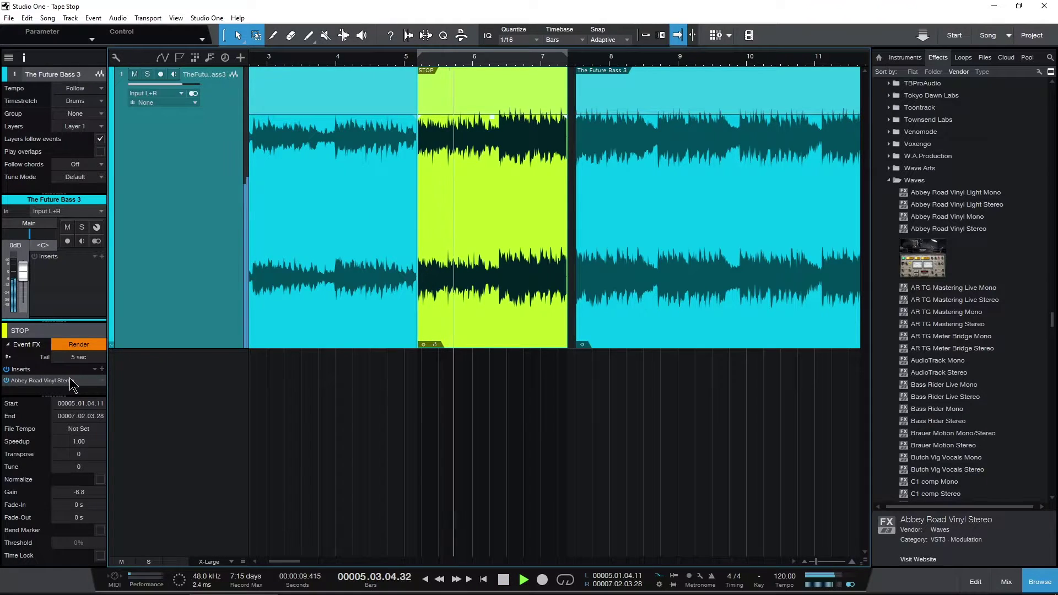
double_click(60, 380)
left_click(714, 432)
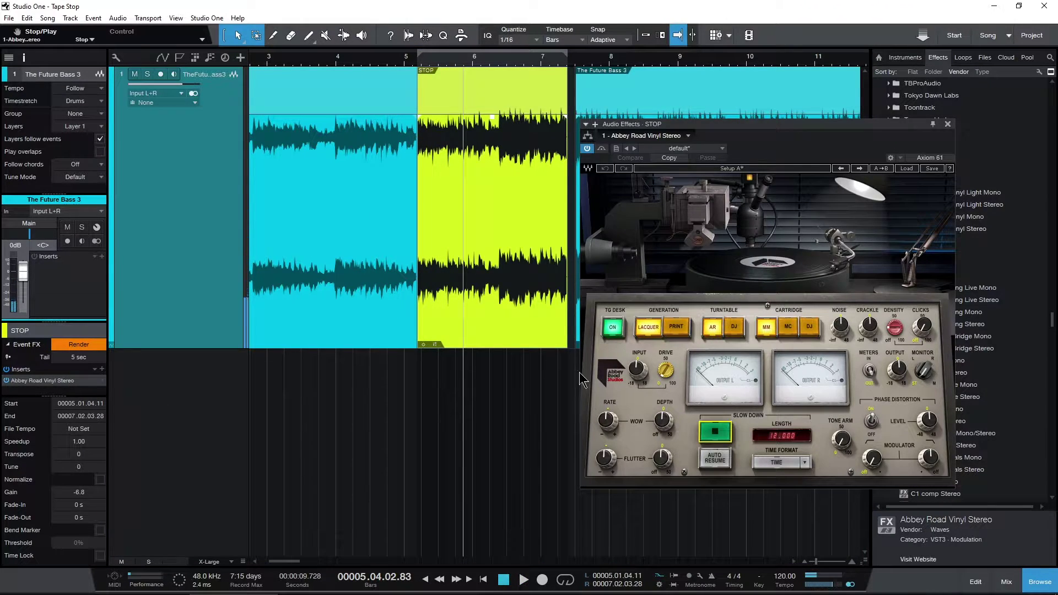
key("space")
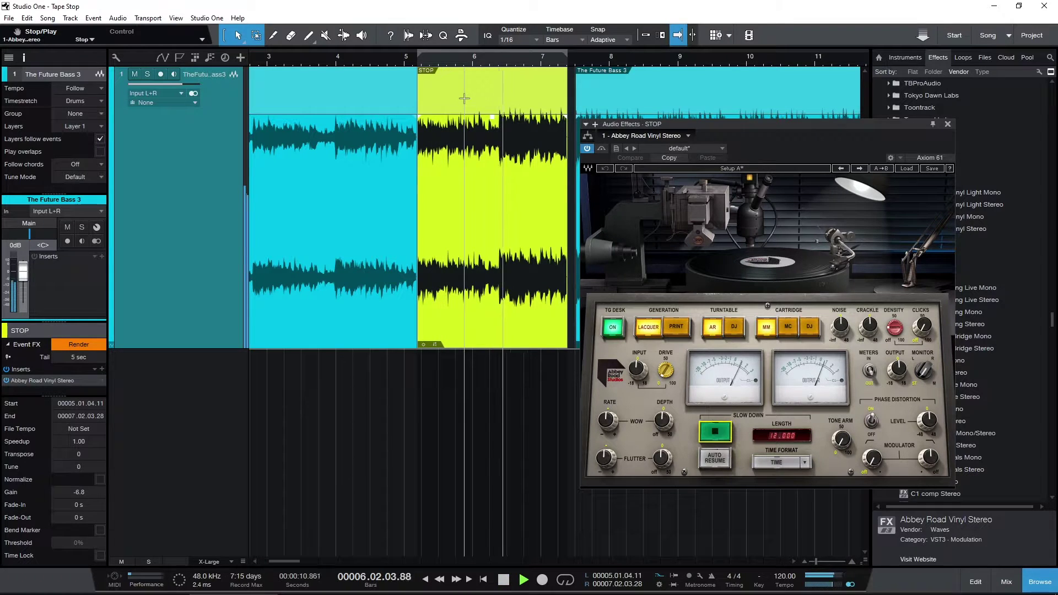
key("space")
Step: Return the playhead to near the STOP event's start and render its Event FX
left_click(423, 62)
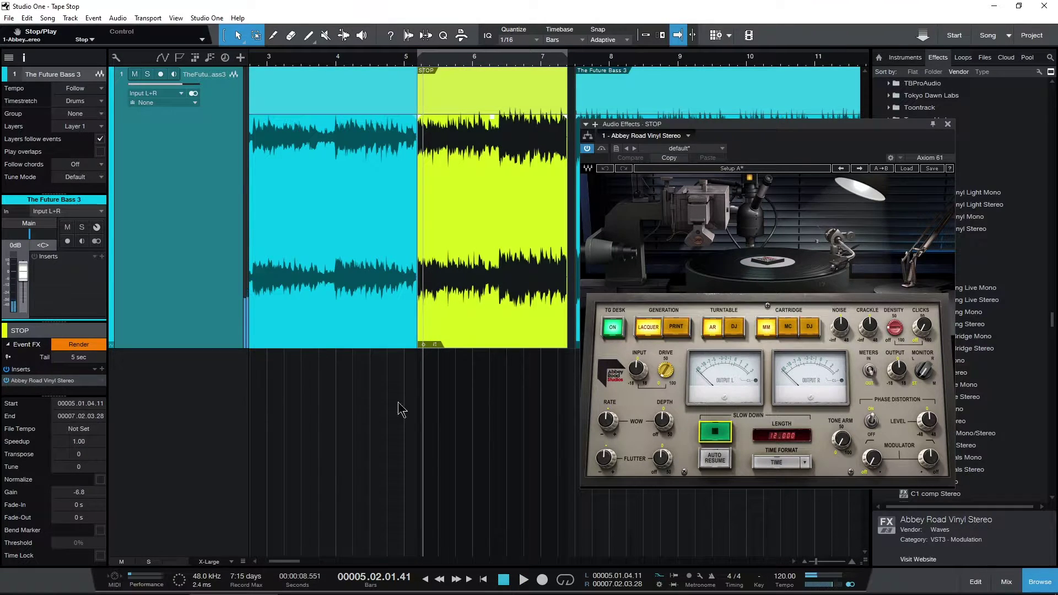
left_click(78, 343)
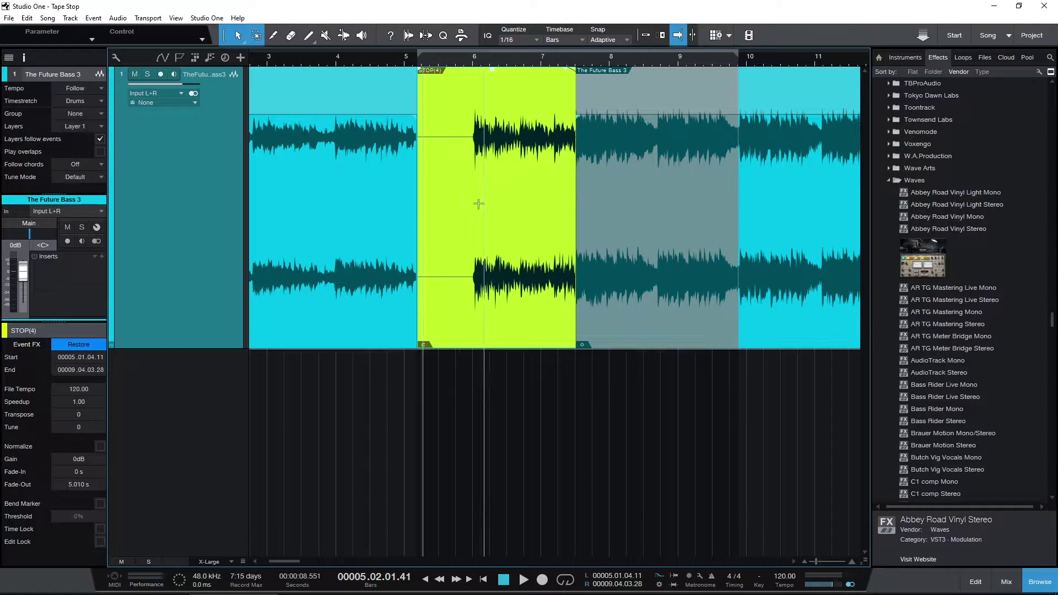
scroll(438, 283, "right", 3)
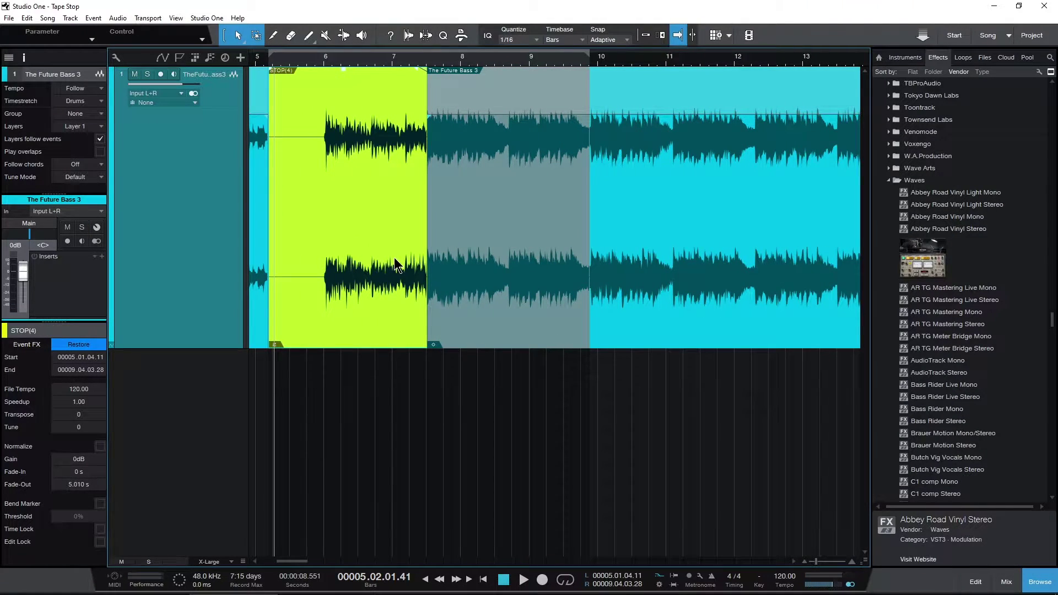
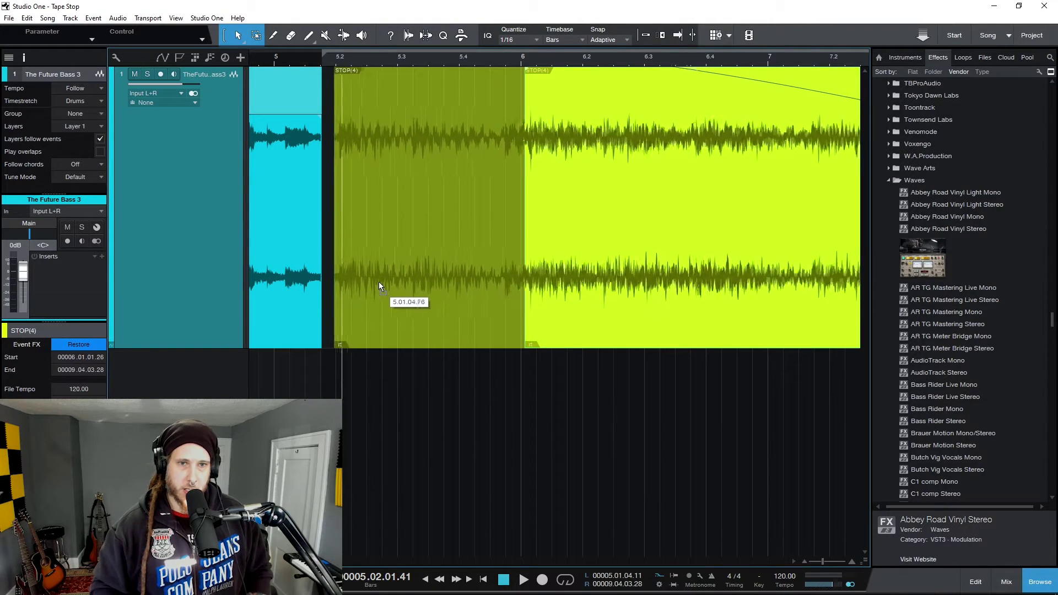
Step: Move the rendered STOP event back against the end of the preceding event, starting at 00005.01.04.10
left_click_drag(300, 63, 359, 172)
scroll(386, 225, "right", 5)
scroll(385, 225, "right", 3)
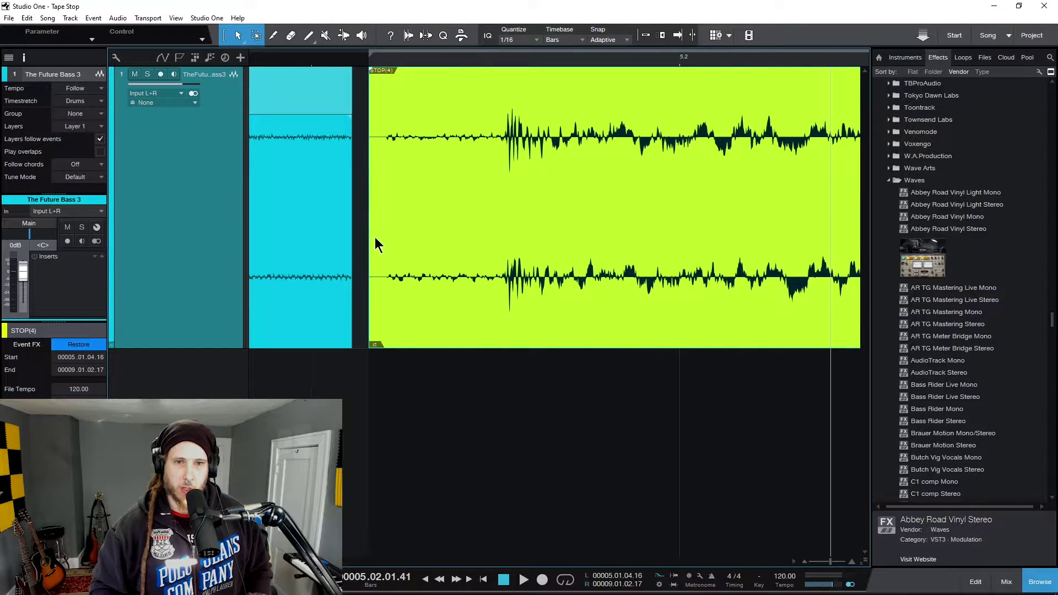
left_click_drag(375, 238, 398, 270)
left_click_drag(293, 62, 285, 4)
scroll(433, 231, "left", 4)
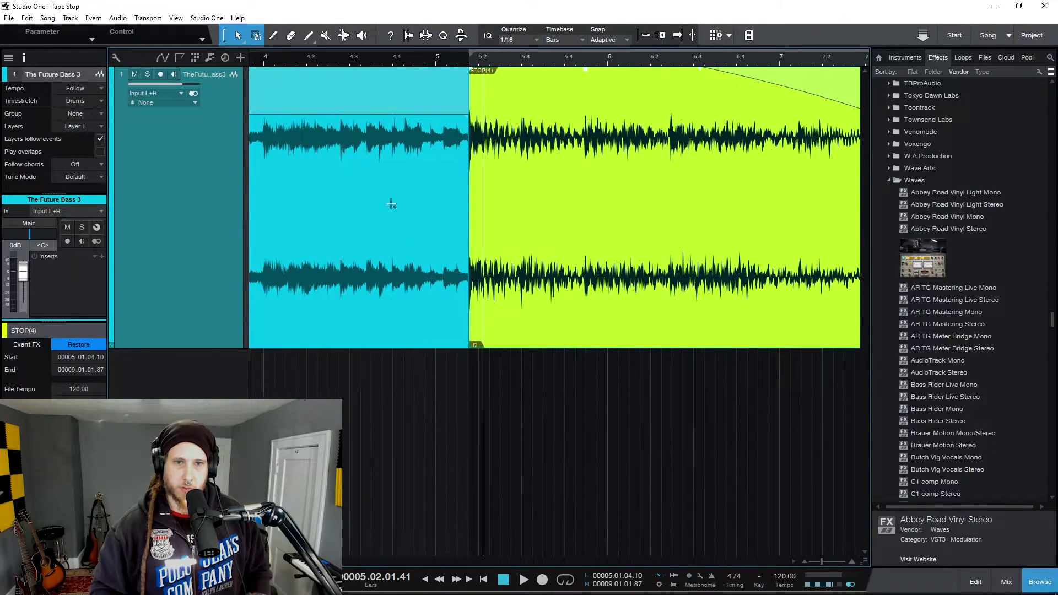
Step: Play back the transition from the preceding event into the rendered STOP event and stop playback around bar 7
left_click(289, 63)
key("space")
left_click_drag(293, 62, 277, 17)
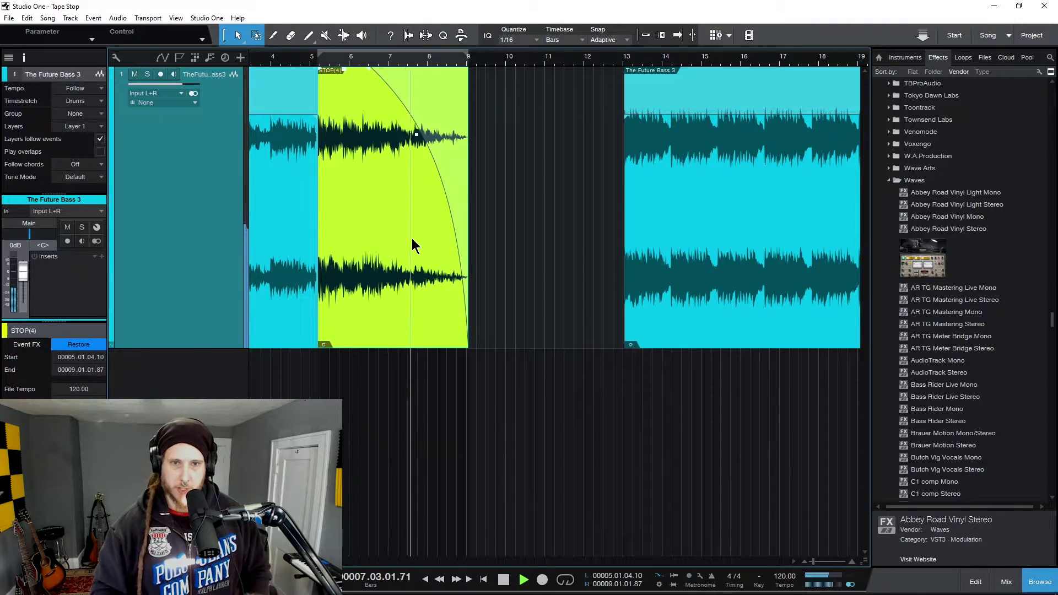
key("space")
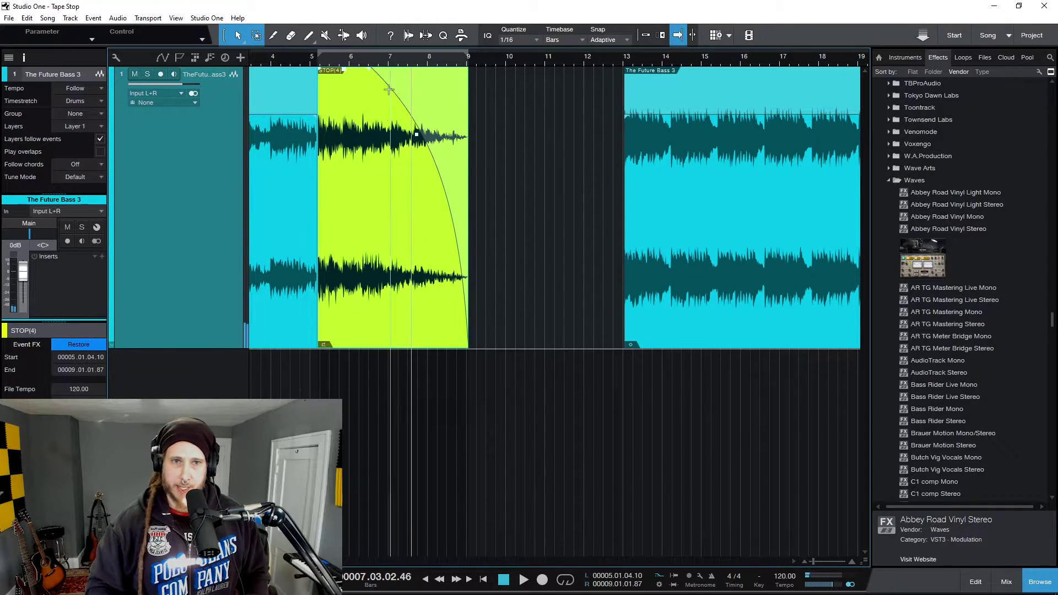
Step: Remove the STOP event's fade-out, turn snapping on and trim the event's end to 00007.03.02.44
left_click_drag(371, 68, 467, 68)
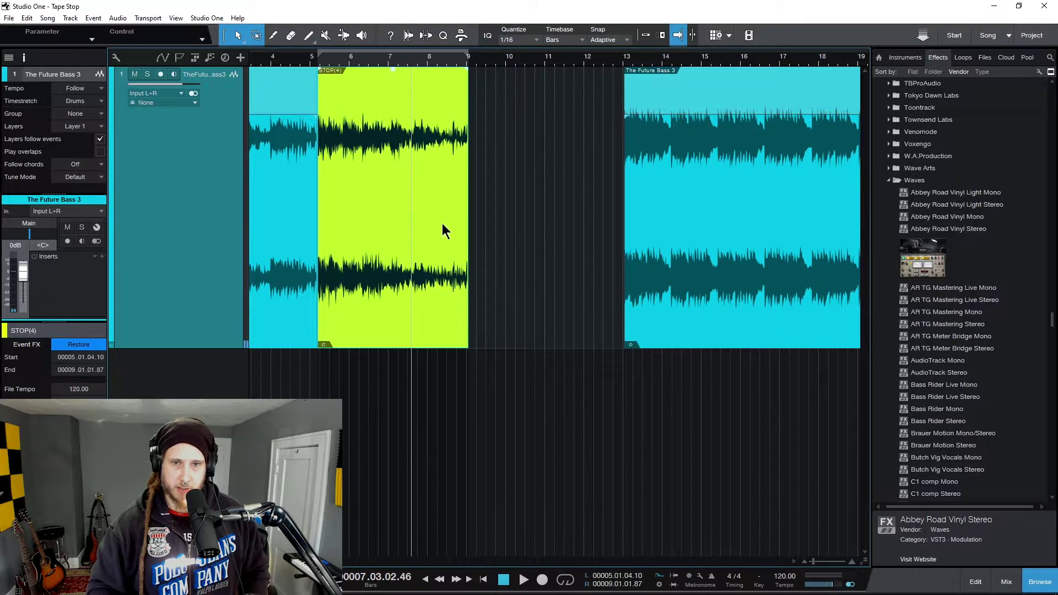
left_click_drag(466, 213, 411, 208)
left_click(645, 35)
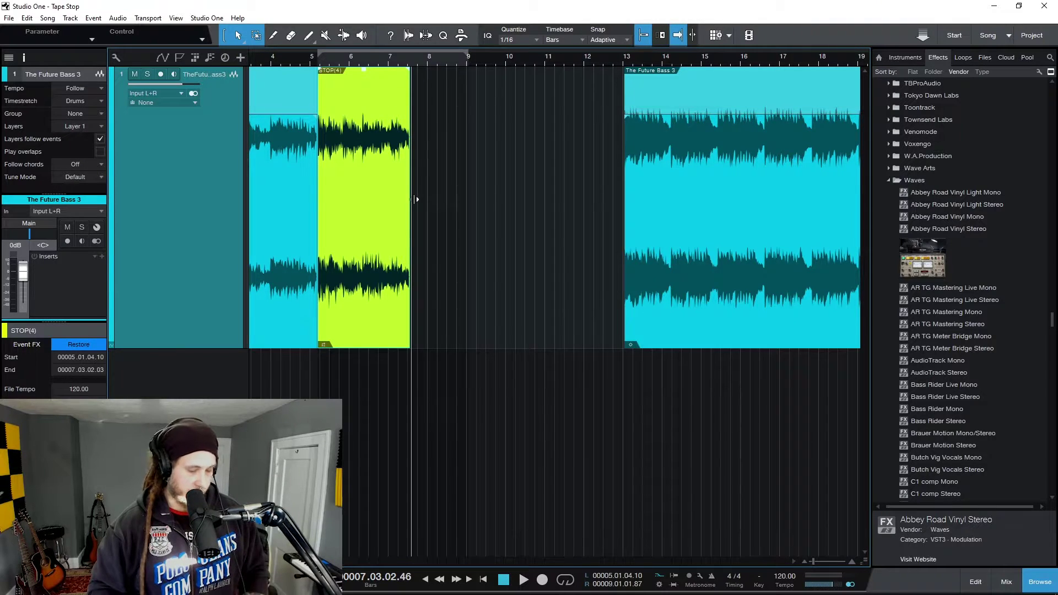
scroll(416, 200, "left", 2)
scroll(416, 202, "right", 1)
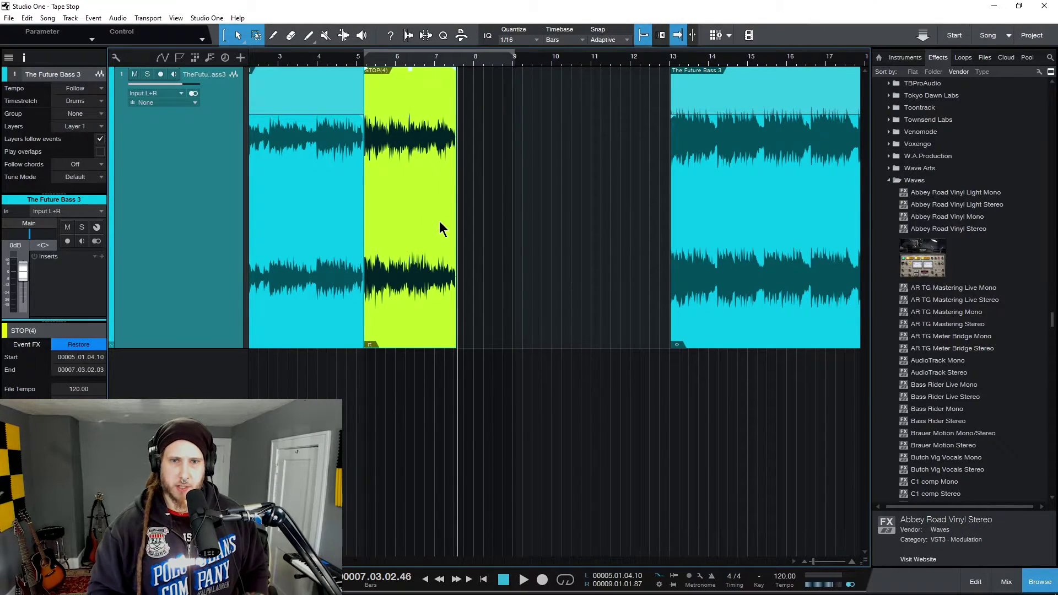
scroll(441, 228, "up", 8)
left_click_drag(701, 205, 716, 205)
scroll(471, 63, "down", 8)
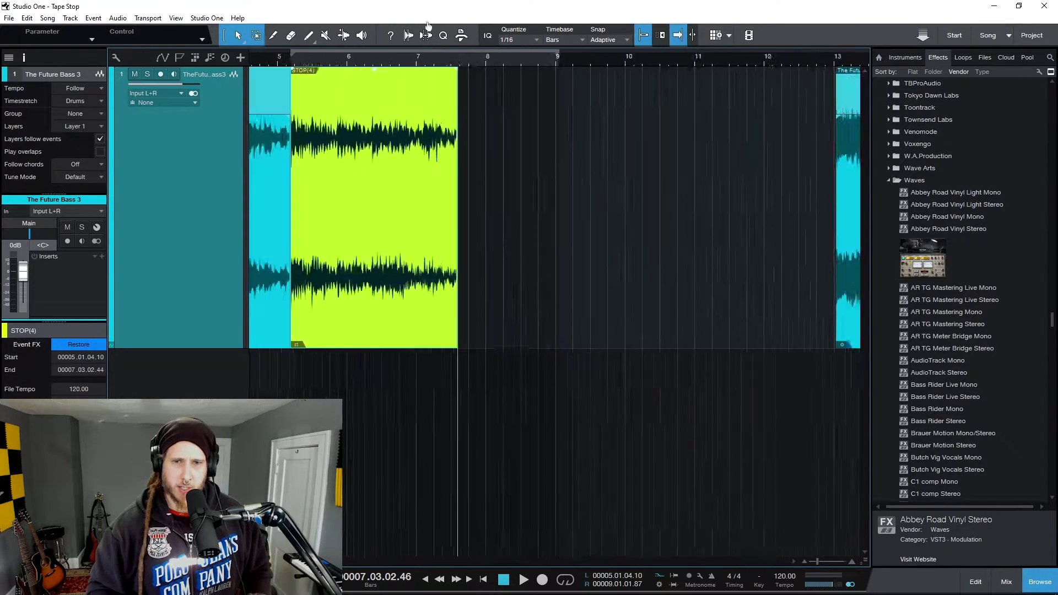
Step: Move the event after STOP earlier so it starts right at the STOP event's end, at 00007.03.02.43
left_click_drag(718, 289, 541, 259)
scroll(503, 264, "left", 2)
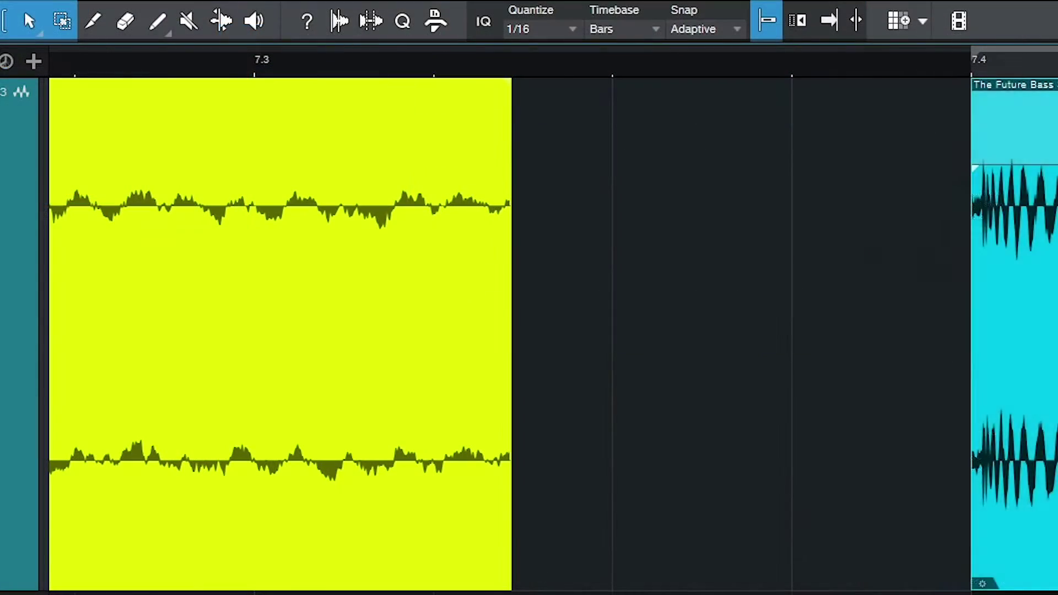
left_click_drag(1052, 468, 626, 461)
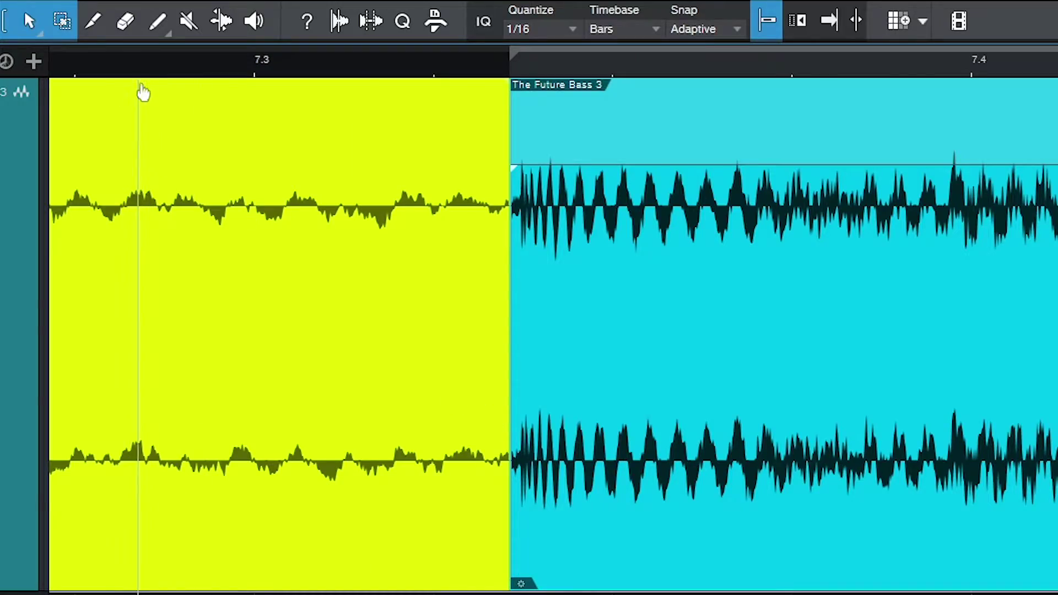
scroll(142, 93, "up", 4)
scroll(147, 98, "down", 5)
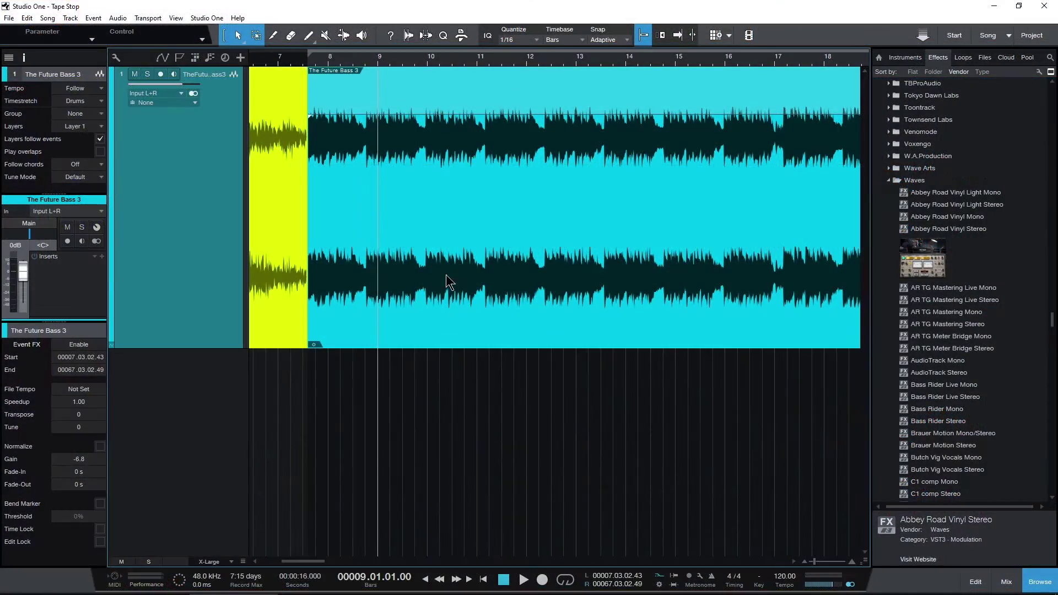
scroll(468, 290, "left", 6)
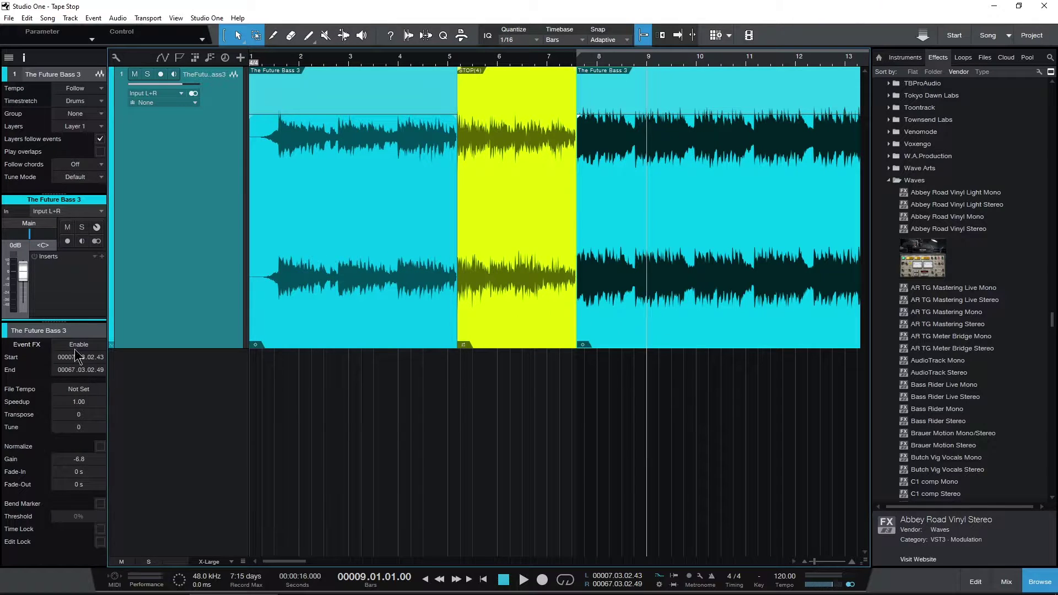
Step: Select the STOP event and check its channel's inserts and sends in the mixer
left_click(510, 302)
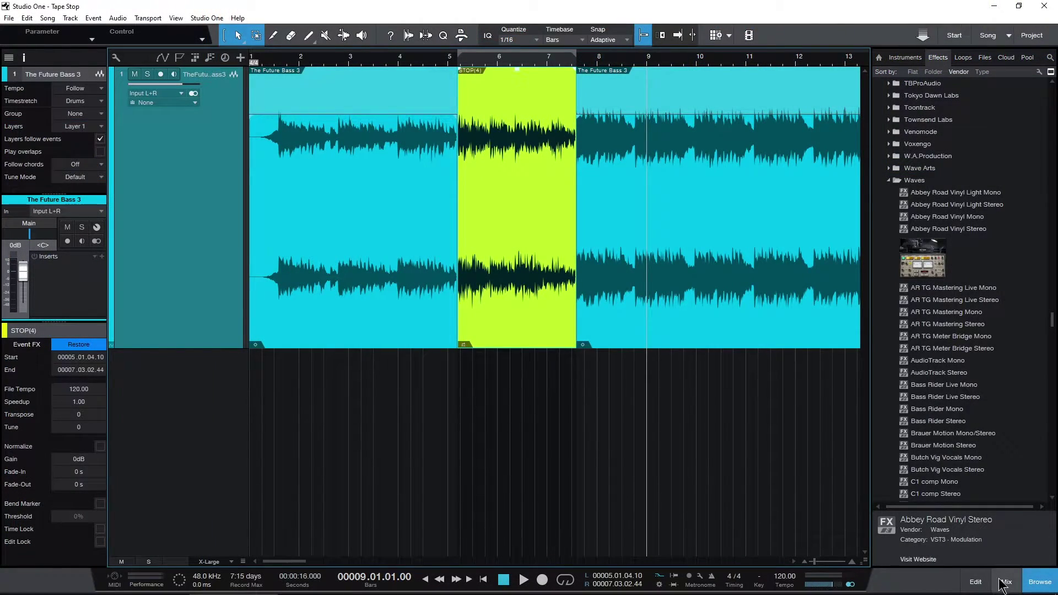
left_click(1004, 582)
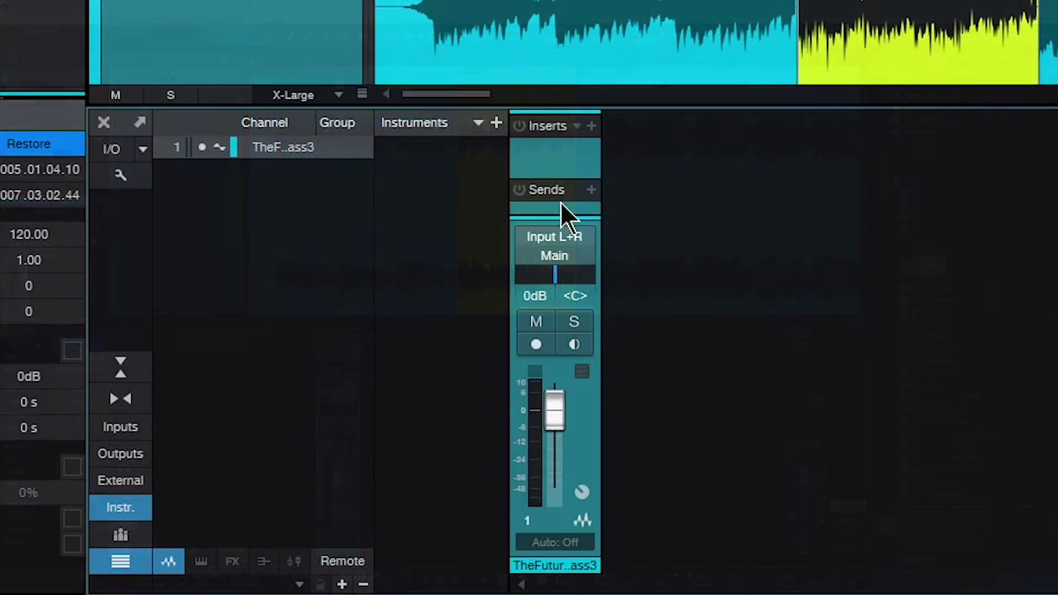
key("F3")
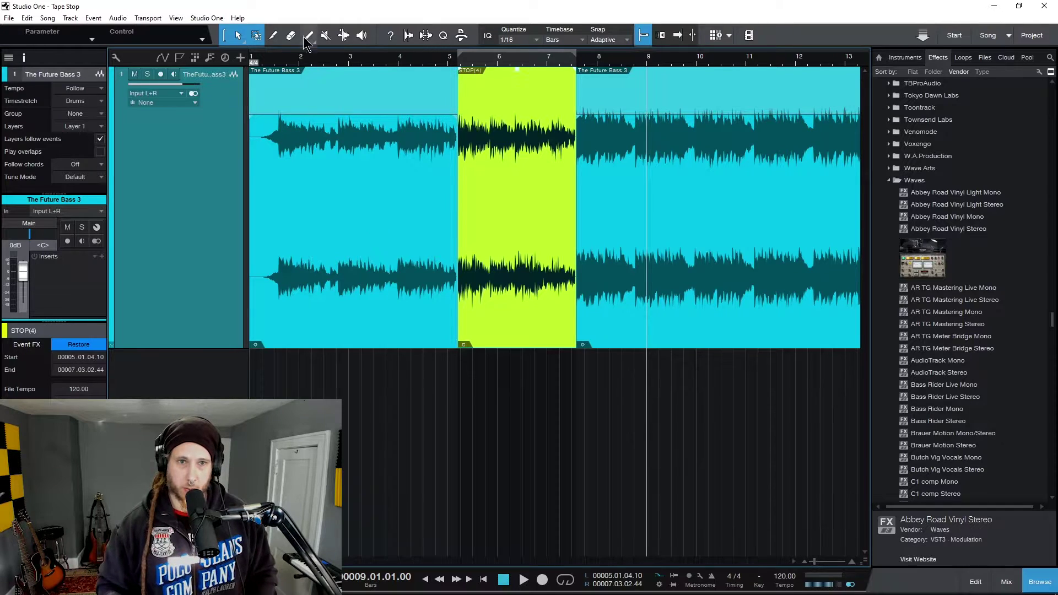
Step: Play the arrangement from the start through the STOP event and into the following event past bar 9
key("space")
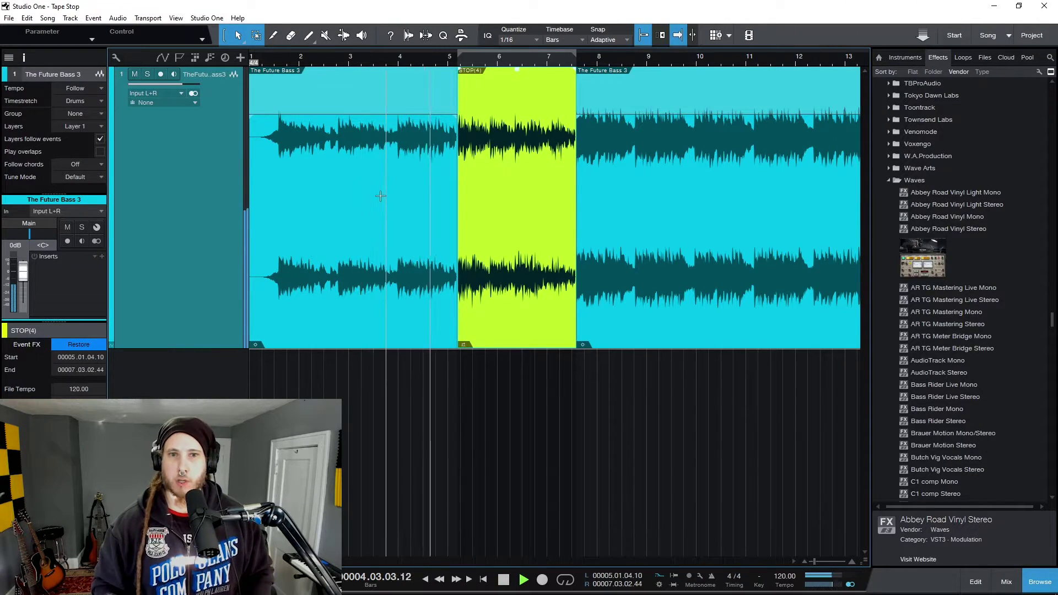
scroll(375, 200, "right", 7)
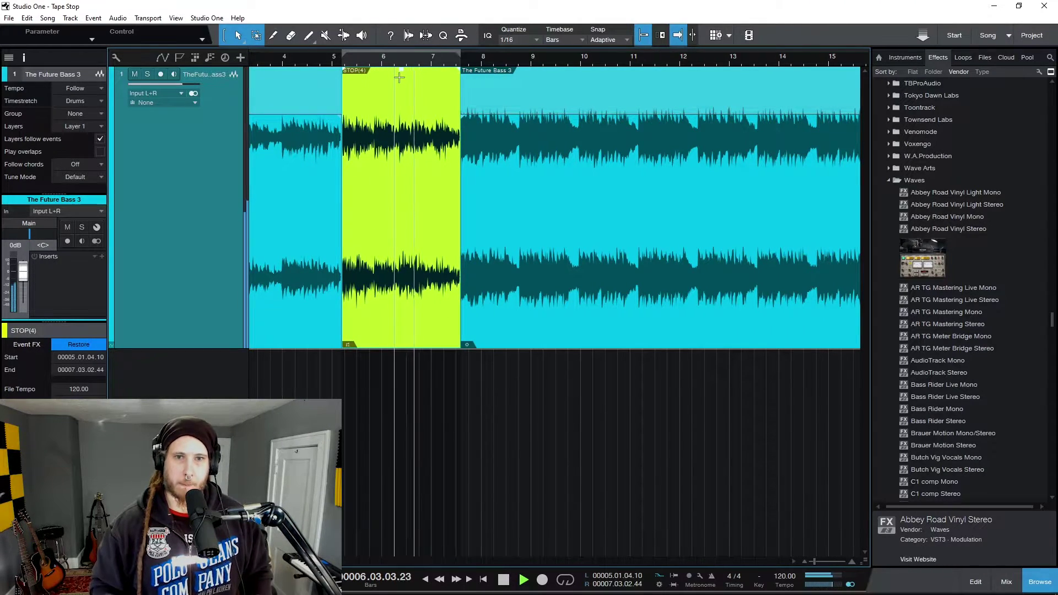
scroll(372, 112, "right", 1)
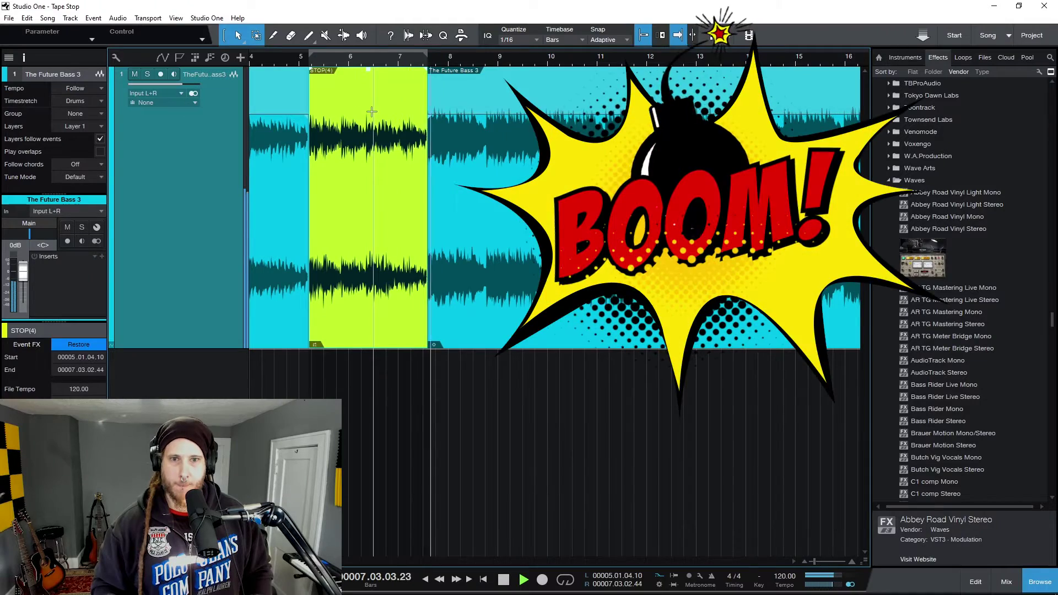
scroll(372, 145, "right", 1)
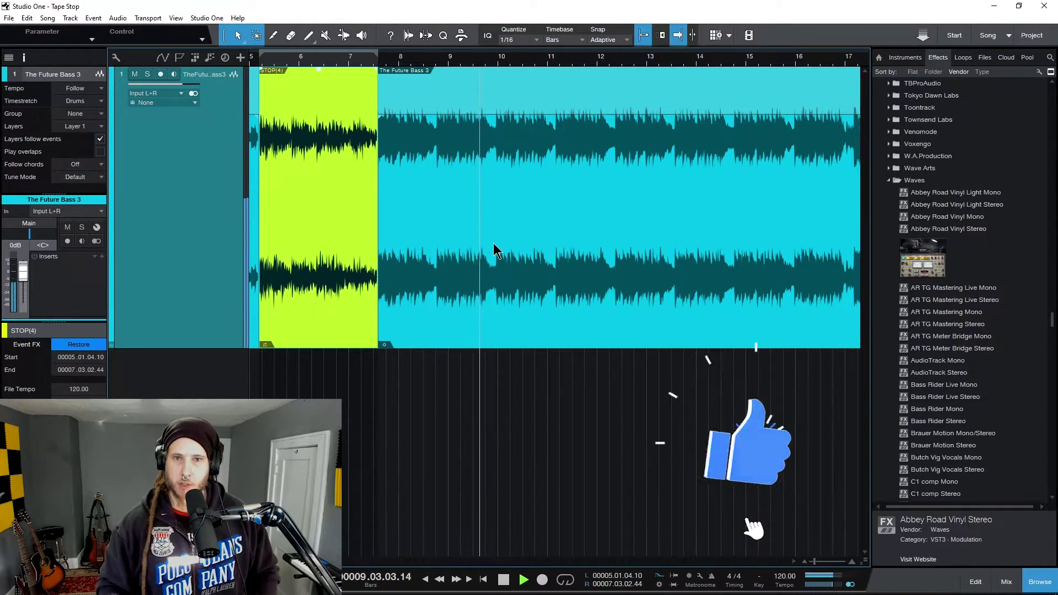
key("space")
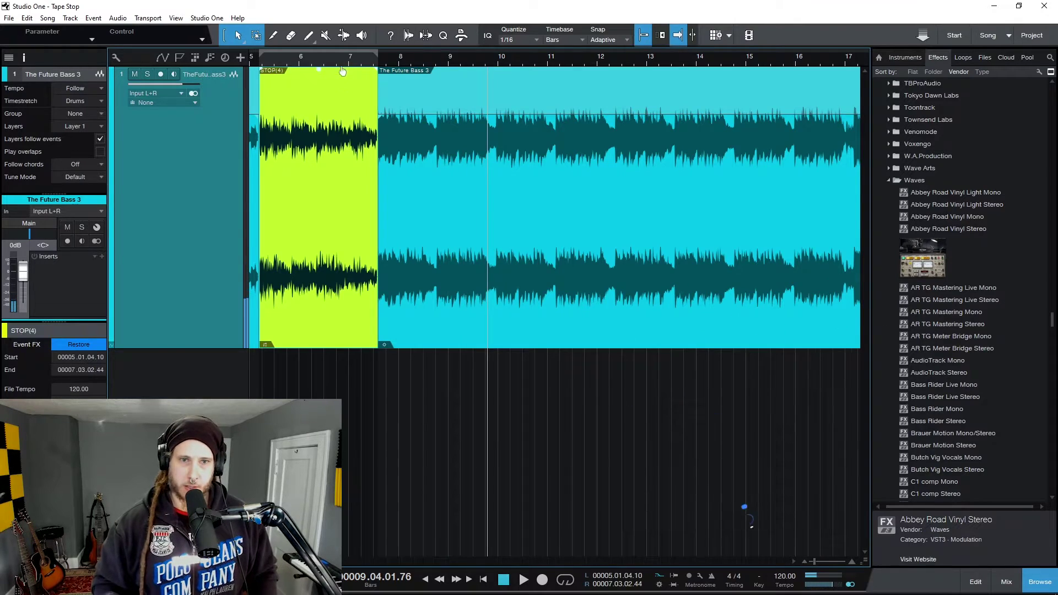
Step: Delete the following event and the STOP event, and extend the opening song event over the emptied stretch
scroll(495, 297, "down", 4)
left_click(498, 304)
key("Delete")
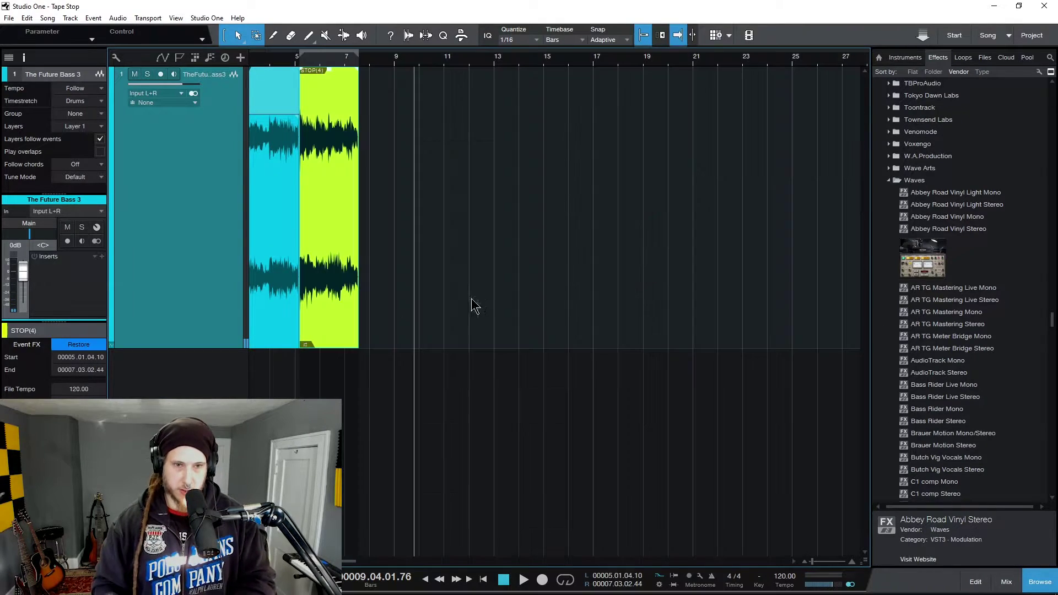
key("Delete")
left_click_drag(300, 253, 833, 233)
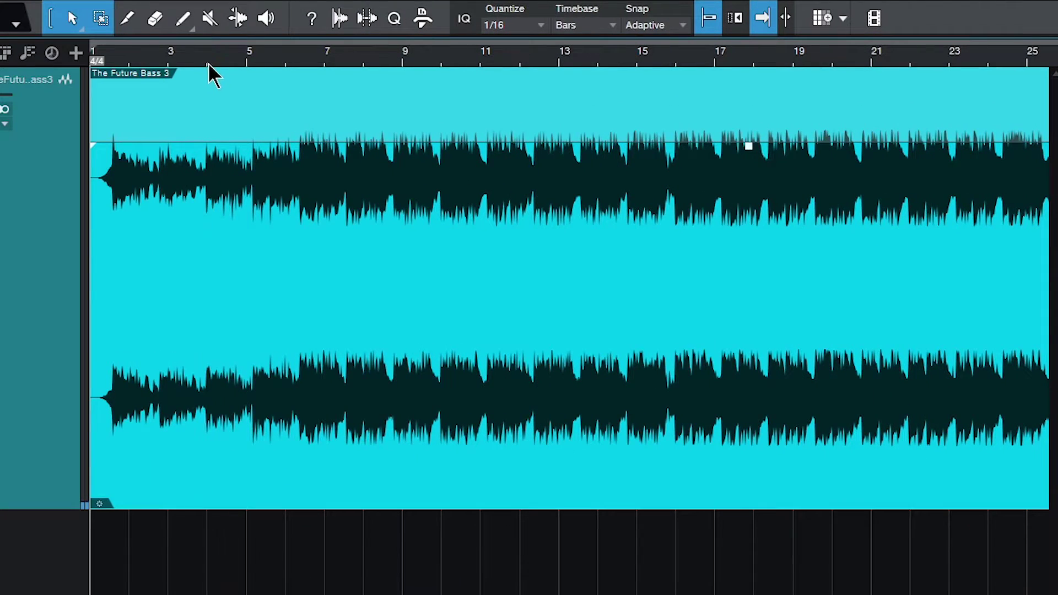
Step: Play the extended song event from bar 4 to past beat 5.2 to locate the section for the effect
left_click(208, 61)
left_click_drag(192, 54, 204, 148)
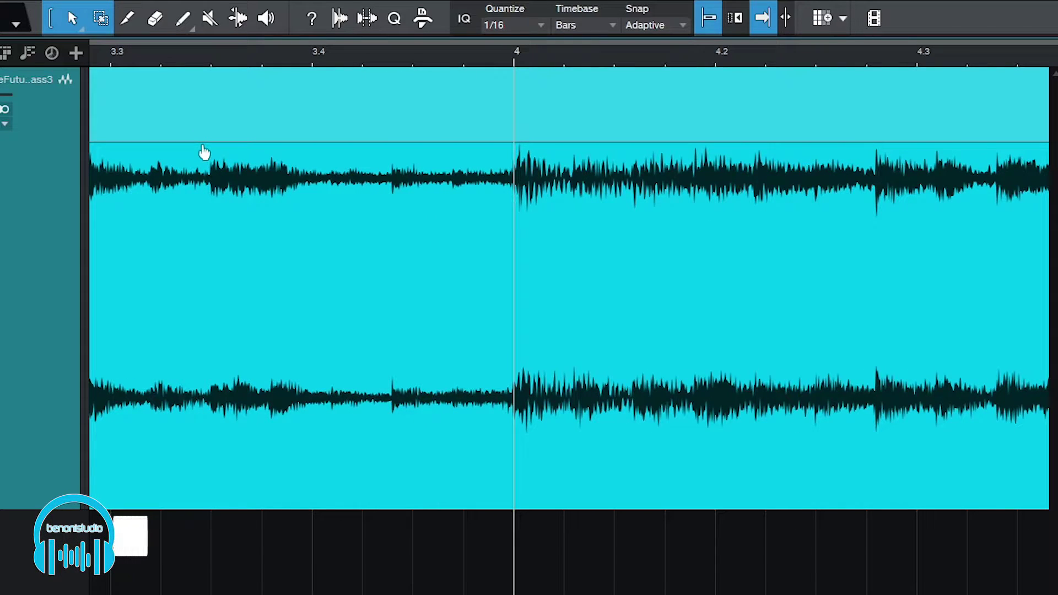
key("space")
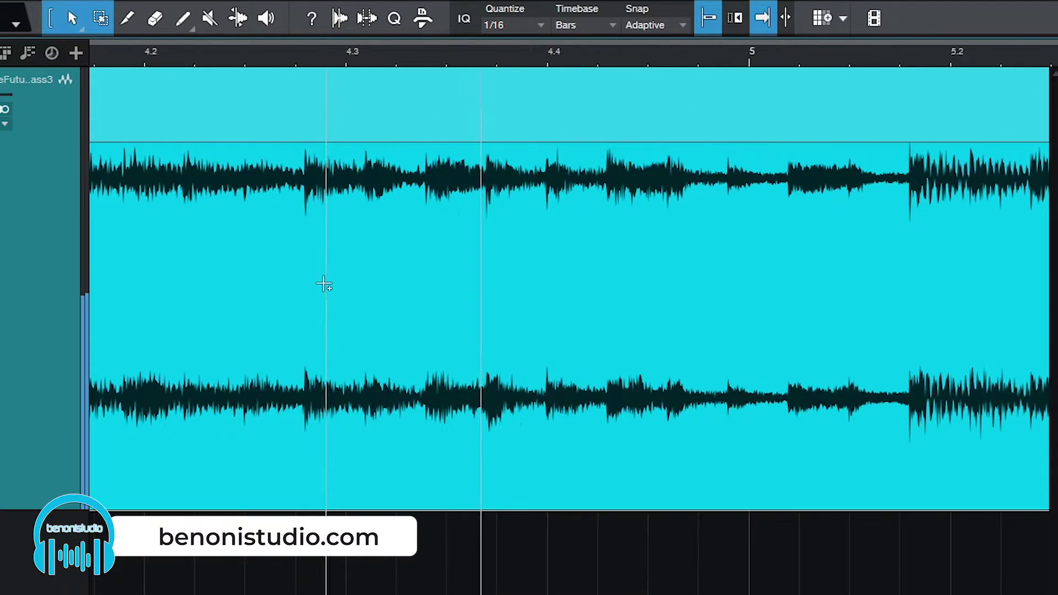
key("space")
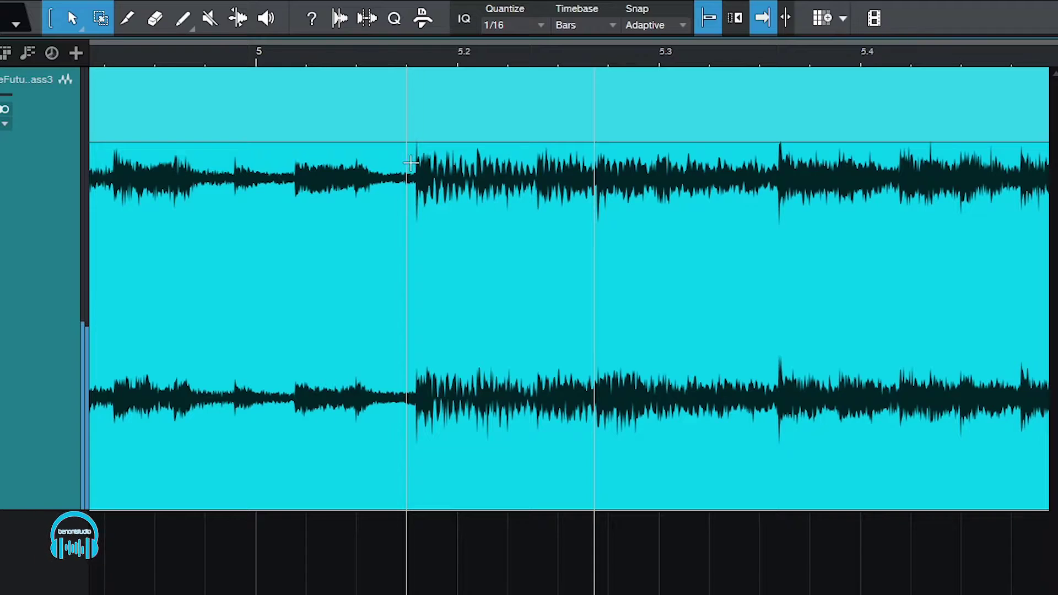
Step: With snapping off, split the song event just before the transients at 00005.01.04.10 and 00006.02.03.32
double_click(406, 221)
scroll(421, 245, "right", 1)
key("ctrl+z")
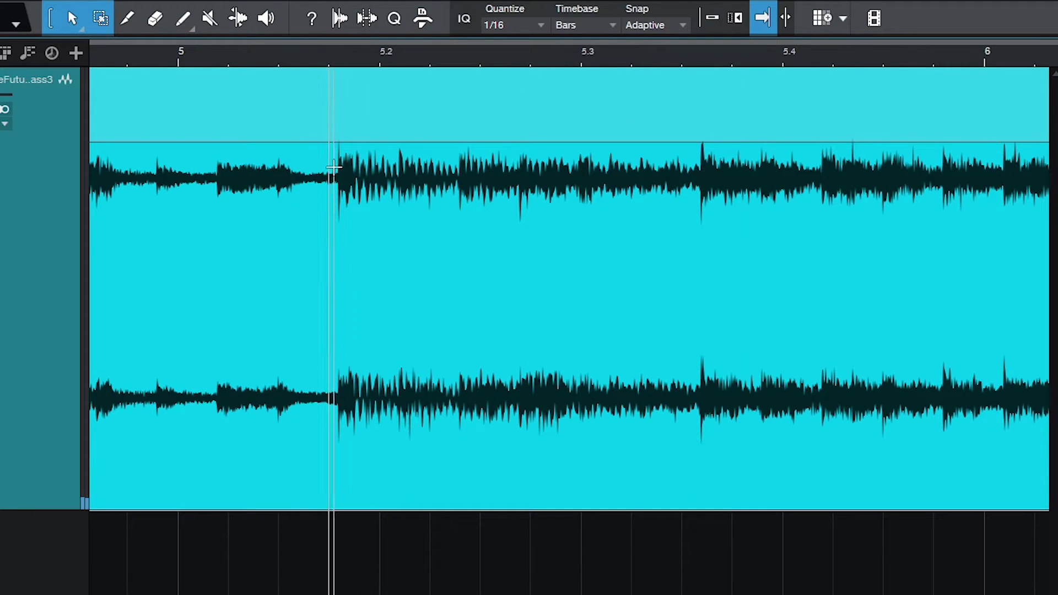
left_click(333, 231, "alt")
scroll(504, 281, "right", 4)
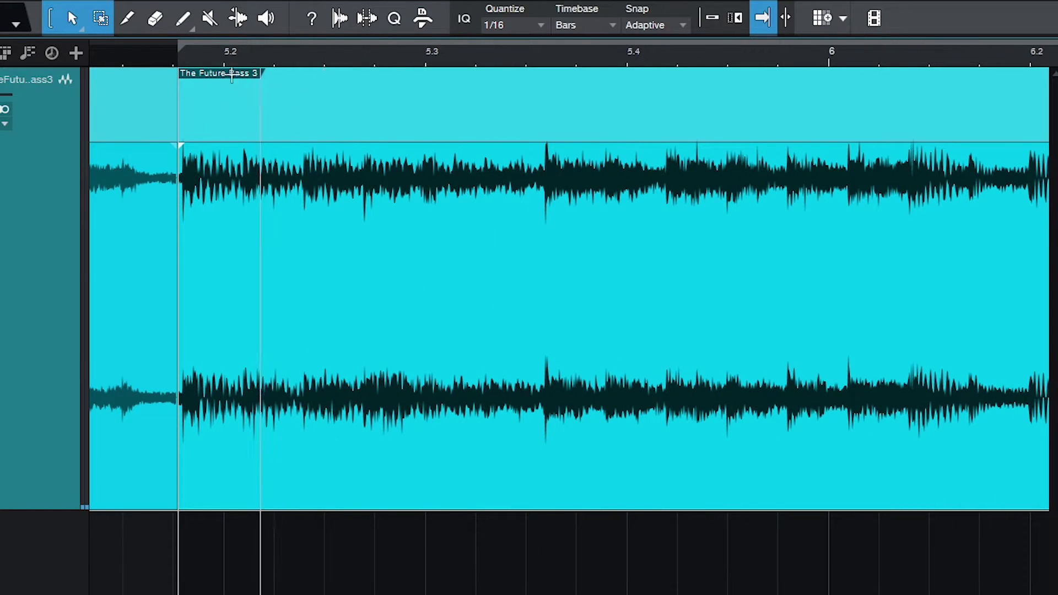
scroll(291, 211, "right", 7)
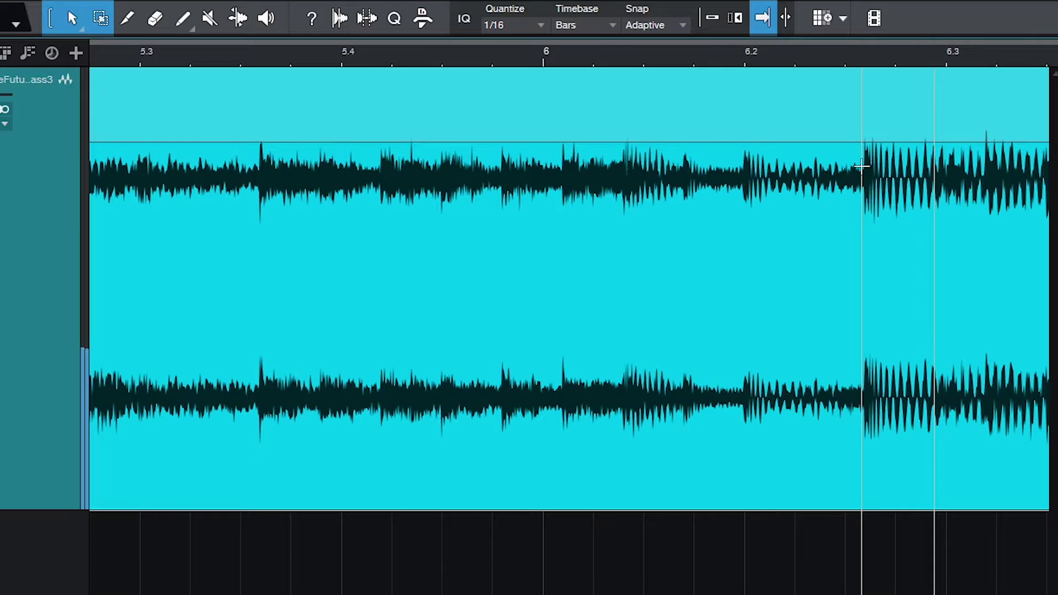
left_click(861, 309, "alt")
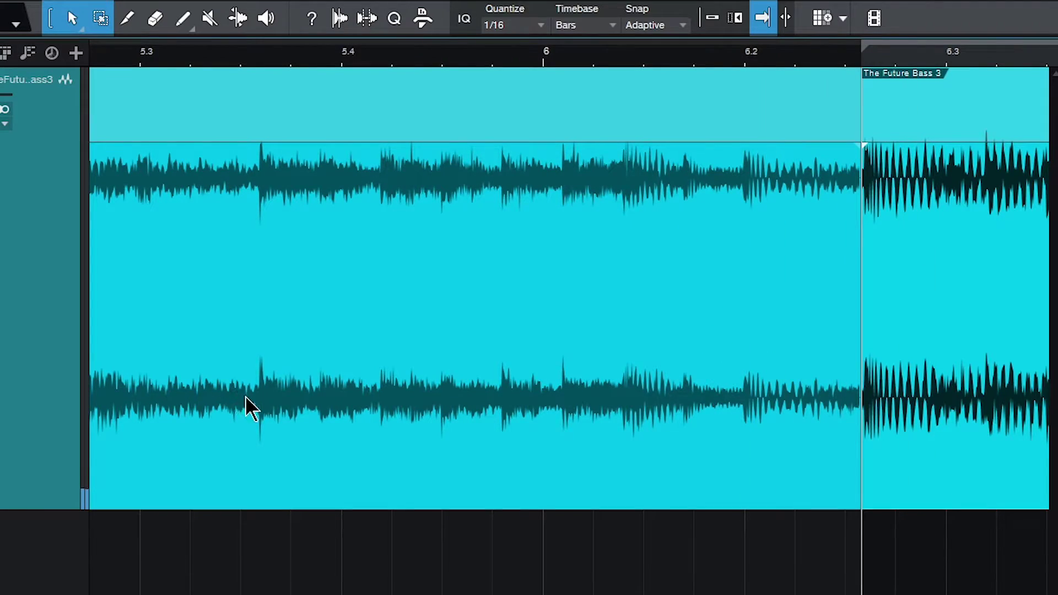
Step: Select the section between the two splits and set its event colour to bright pink
left_click_drag(244, 58, 240, 34)
left_click(242, 424)
right_click(243, 425)
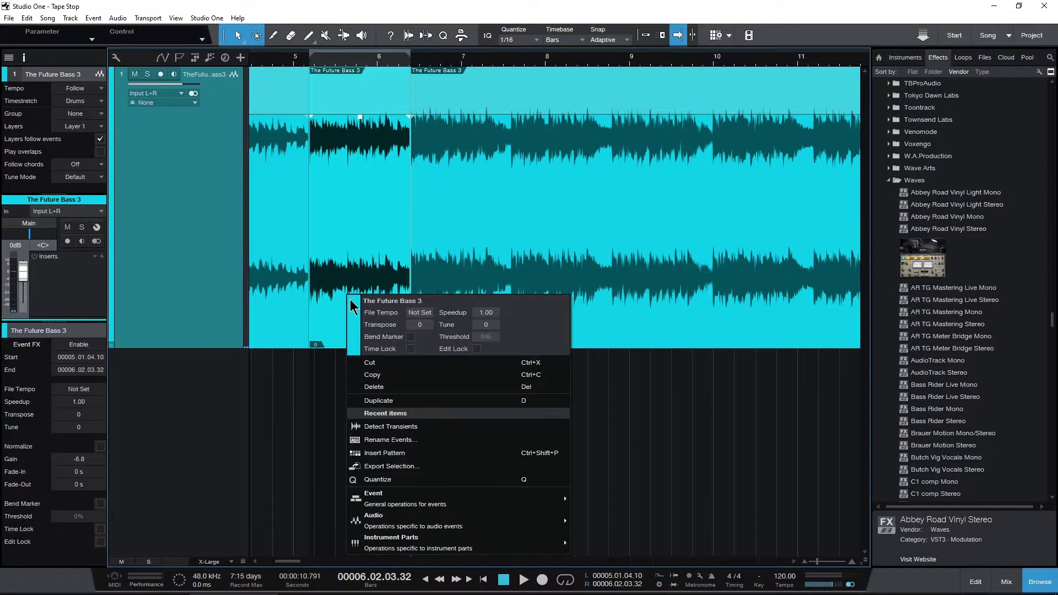
left_click(355, 320)
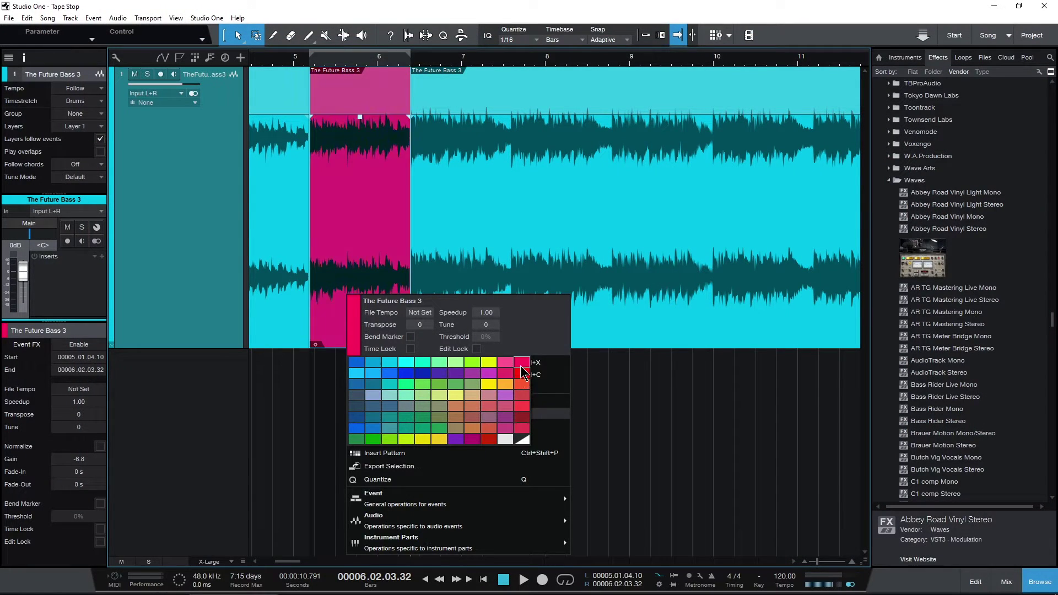
left_click(523, 368)
Step: Place the playhead inside the pink section, hide the inspector and insert Abbey Road Vinyl Stereo on the song's track
mouse_move(331, 58)
left_mouse_down()
mouse_move(333, 78)
mouse_move(333, 65)
left_mouse_up()
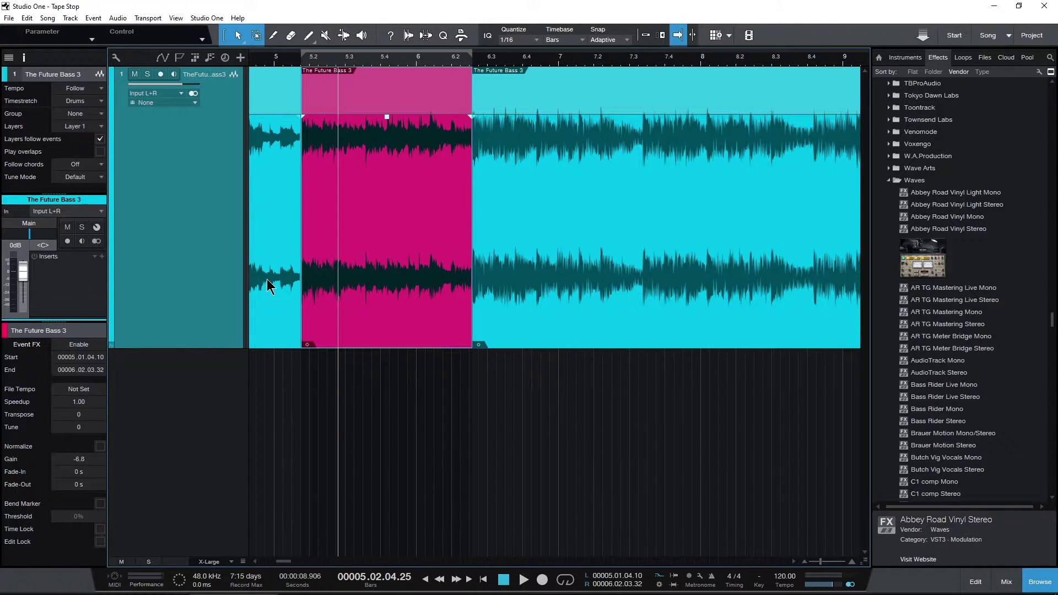
key("F4")
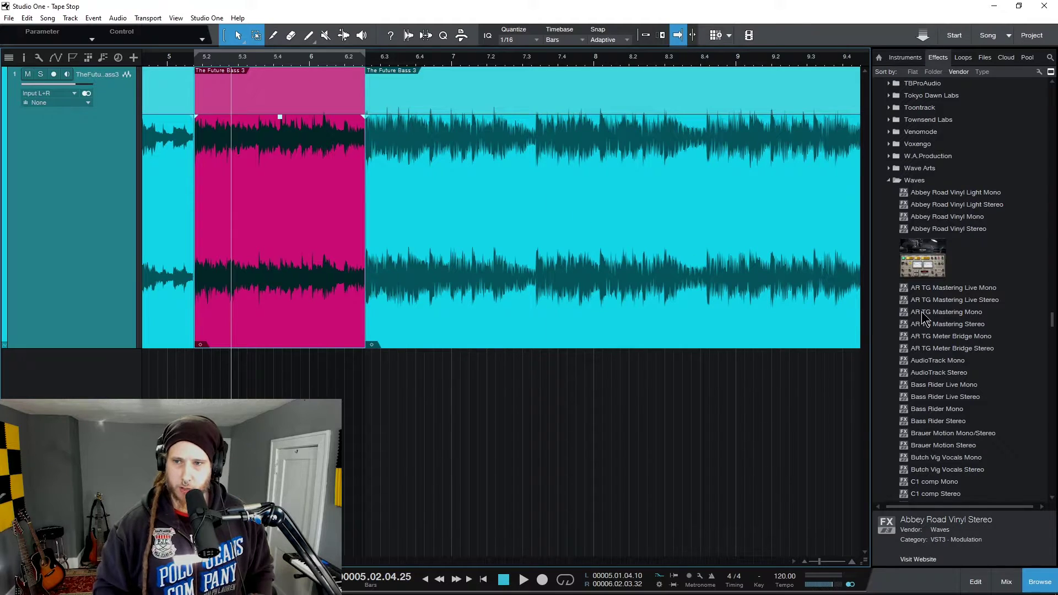
left_click_drag(947, 228, 45, 157)
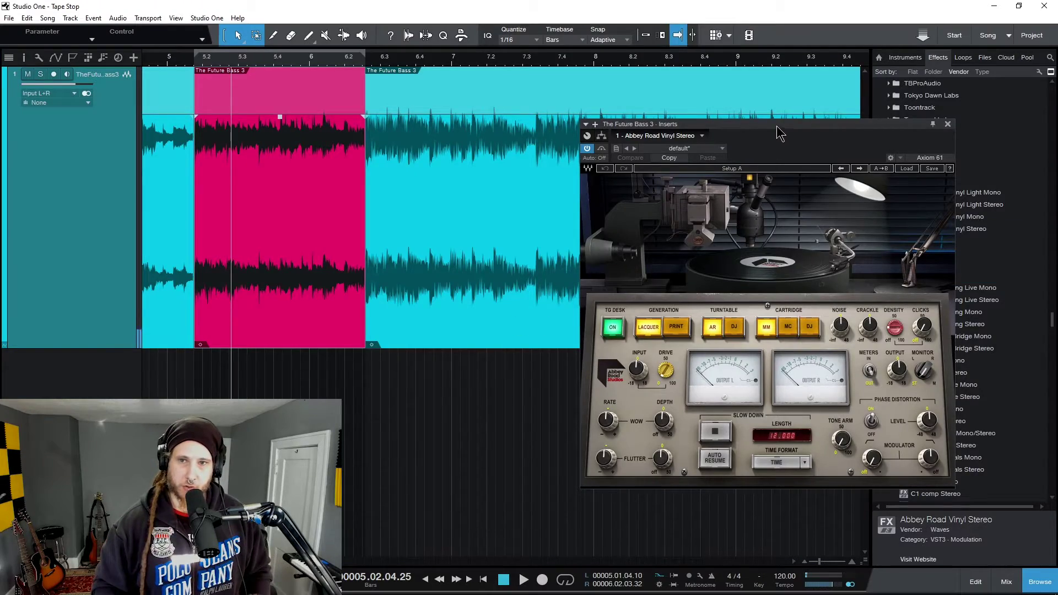
left_click_drag(777, 127, 759, 141)
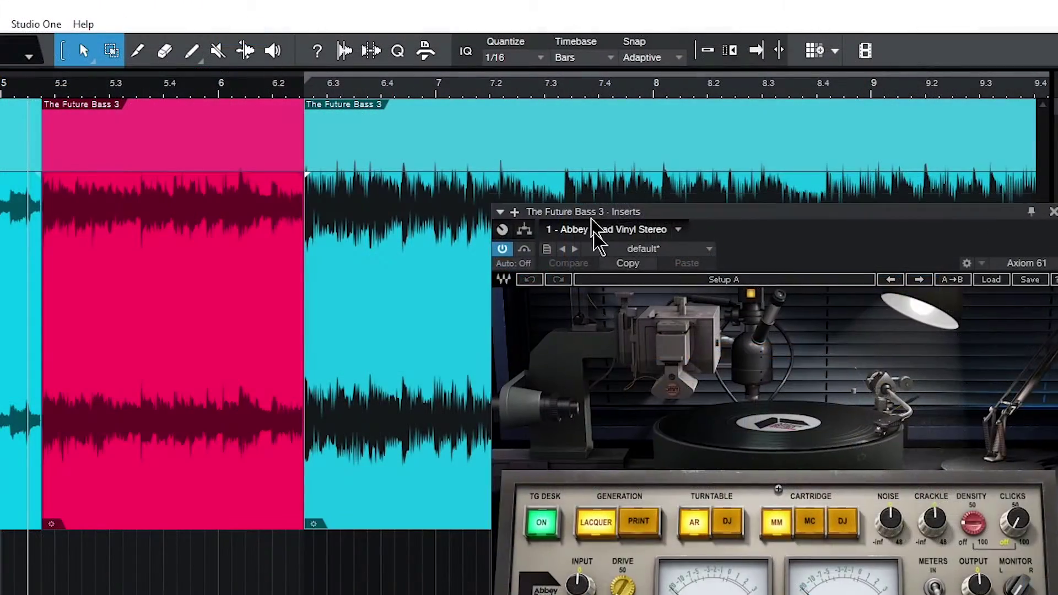
left_click_drag(591, 218, 627, 450)
Step: Move the event following the pink section to start at 00008.01.03.84 and shift the plug-in window clear of the section
left_click_drag(396, 410, 784, 403)
left_click_drag(754, 437, 655, 245)
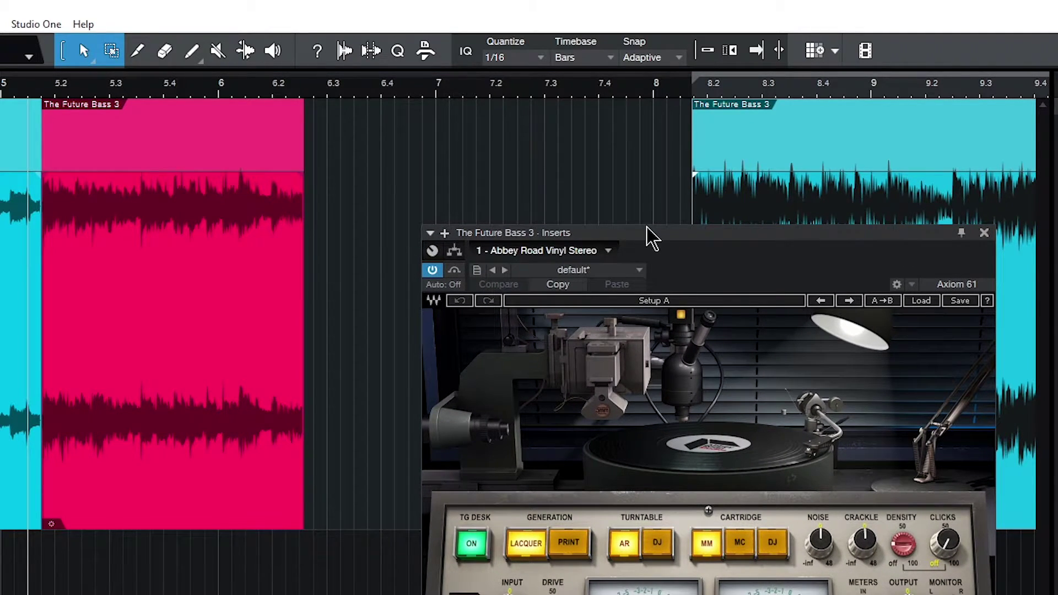
left_click_drag(653, 242, 639, 198)
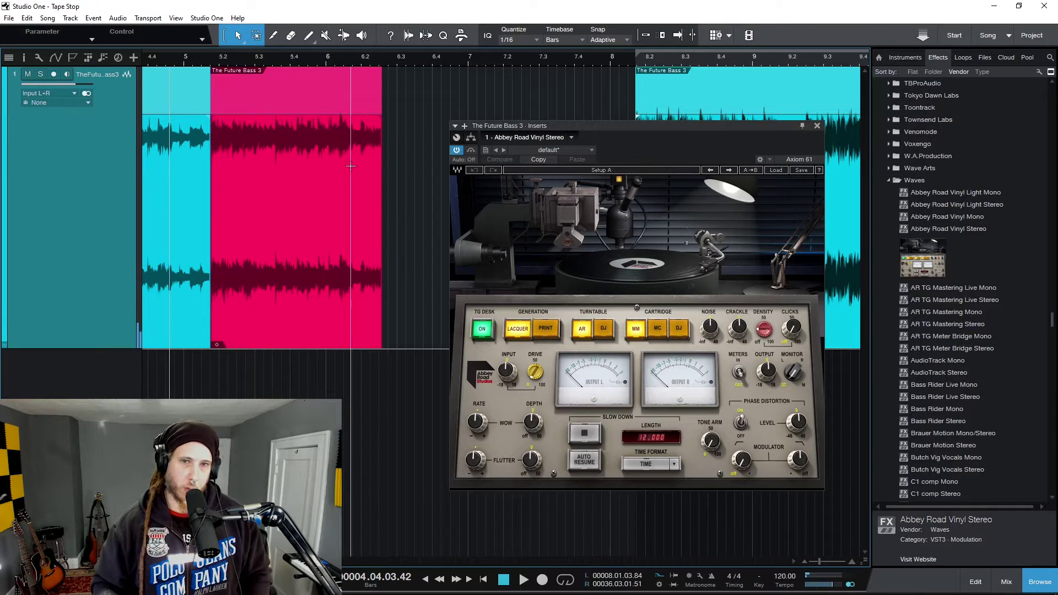
Step: Engage the Slow Down stop during playback, and at its end point around 00007.01.03.24 butt the following event against the extended pink section
key("space")
left_click(584, 433)
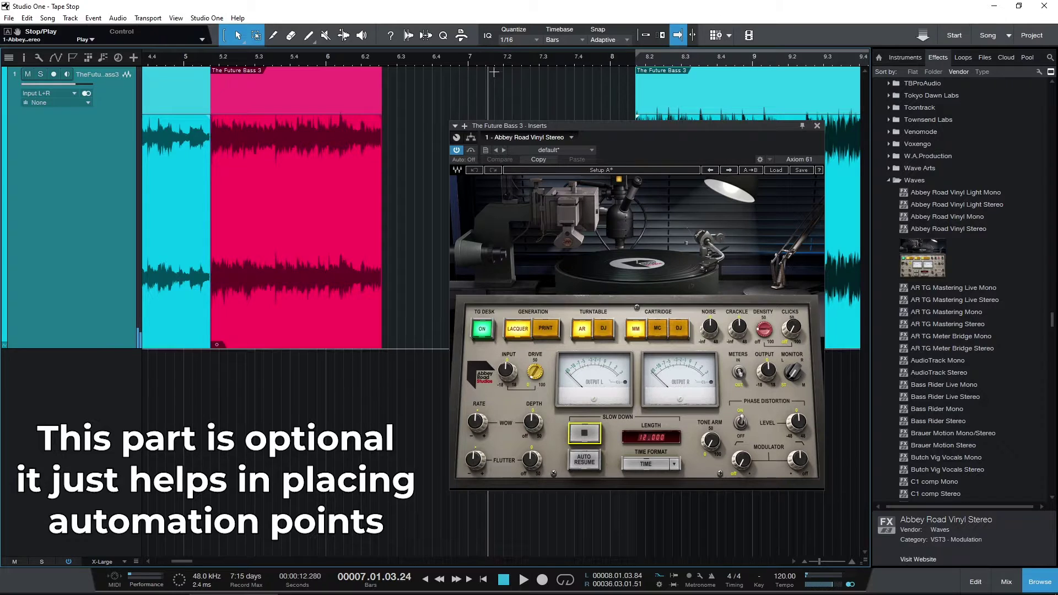
left_click_drag(572, 126, 566, 257)
left_click_drag(380, 222, 483, 222)
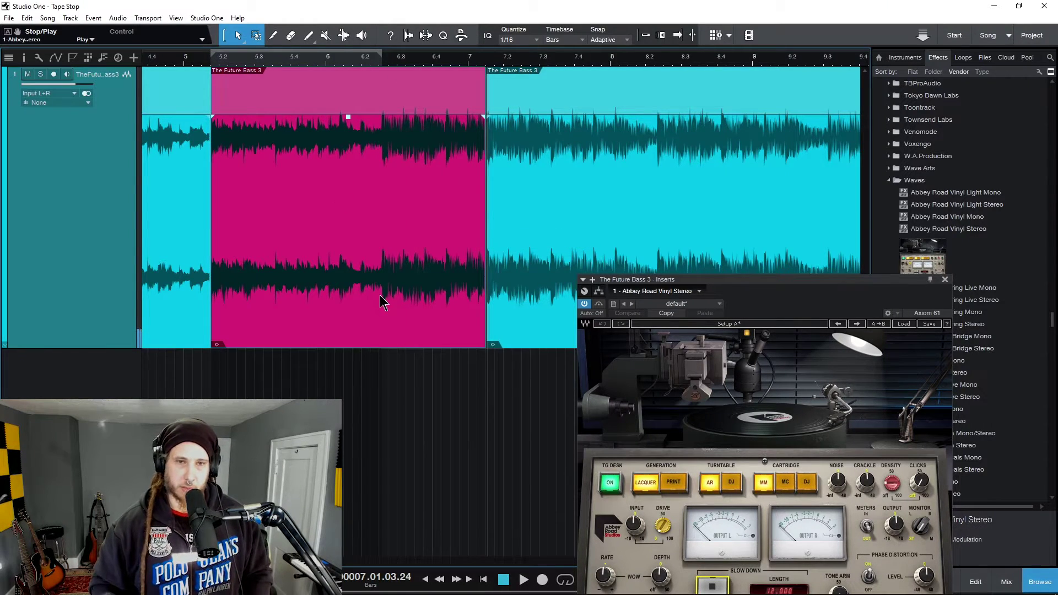
Step: Turn looping on and set the loop range over the pink section, from 00005.01.04.10 to 00007.01.02.87
left_click_drag(706, 279, 709, 137)
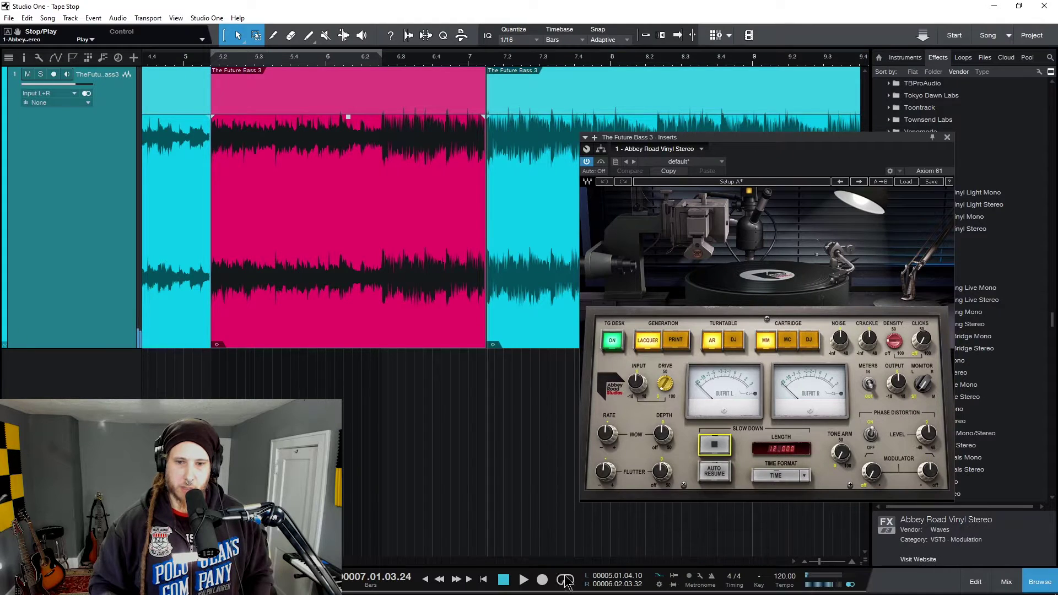
left_click(566, 580)
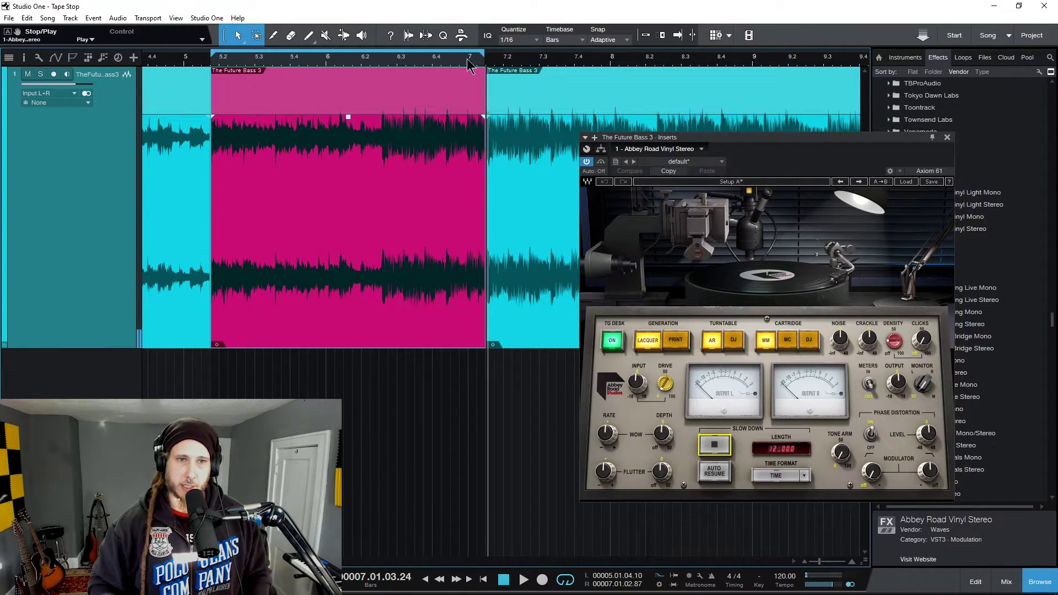
mouse_move(411, 62)
left_mouse_down()
mouse_move(409, 91)
mouse_move(409, 57)
left_mouse_up()
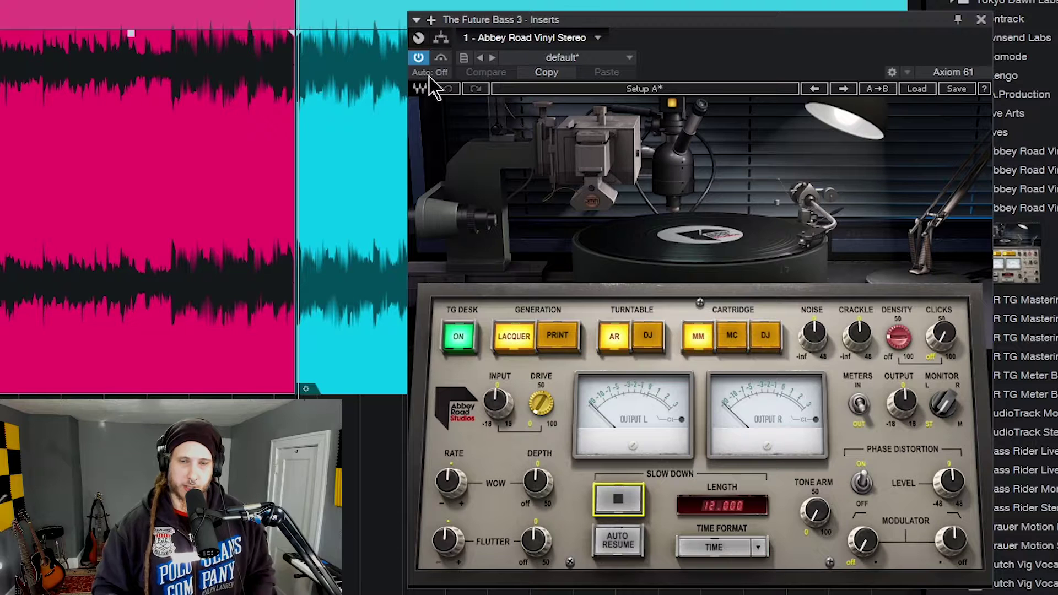
Step: Add the Abbey Road Vinyl Stereo Stop/Play parameter to the track's automation
left_click(430, 75)
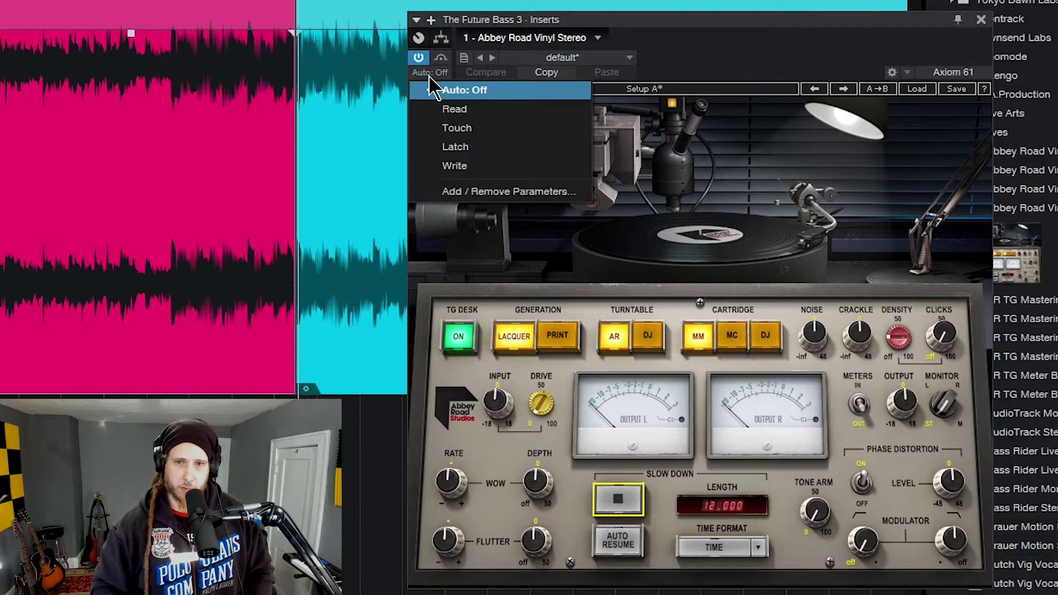
left_click(494, 193)
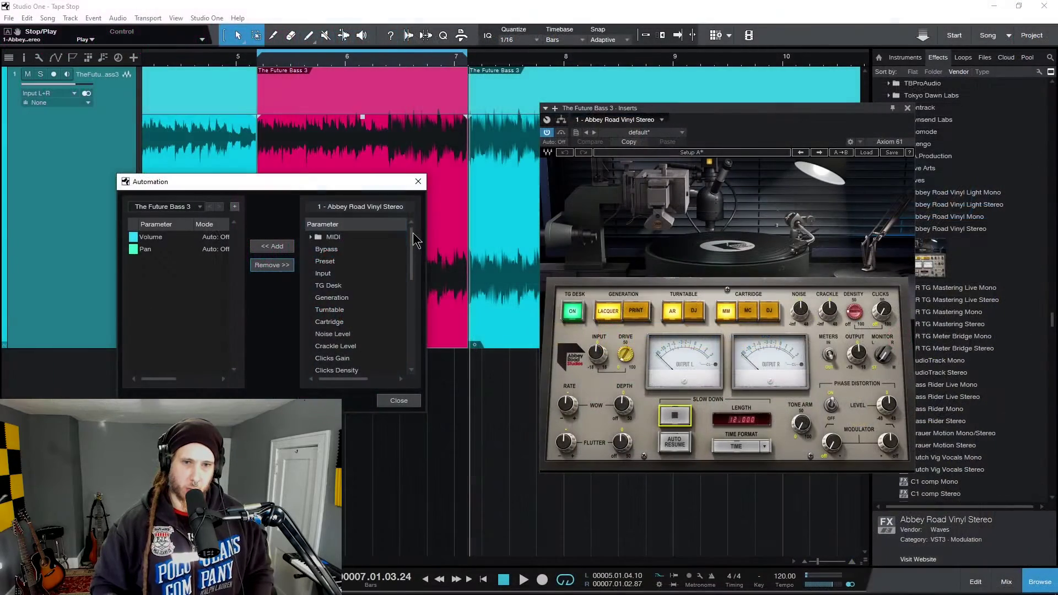
left_click_drag(207, 218, 199, 331)
left_click_drag(408, 315, 401, 331)
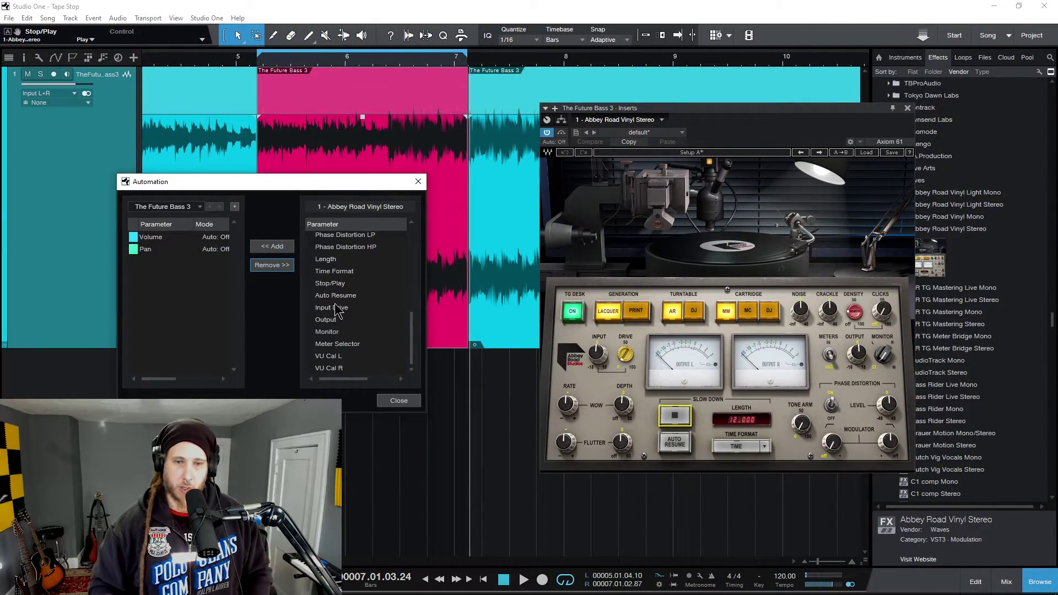
left_click(274, 249)
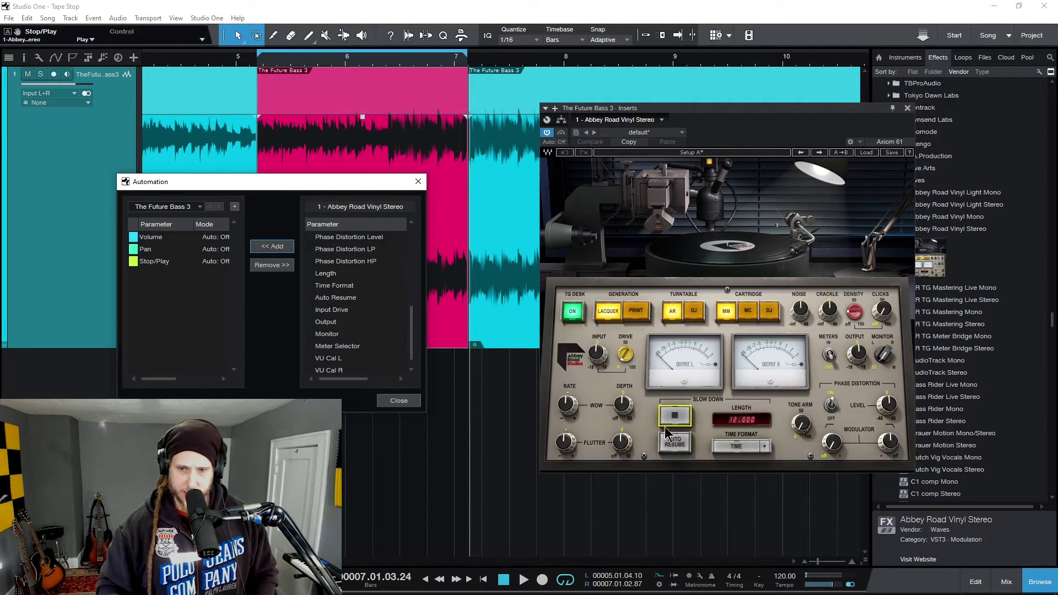
left_click(392, 402)
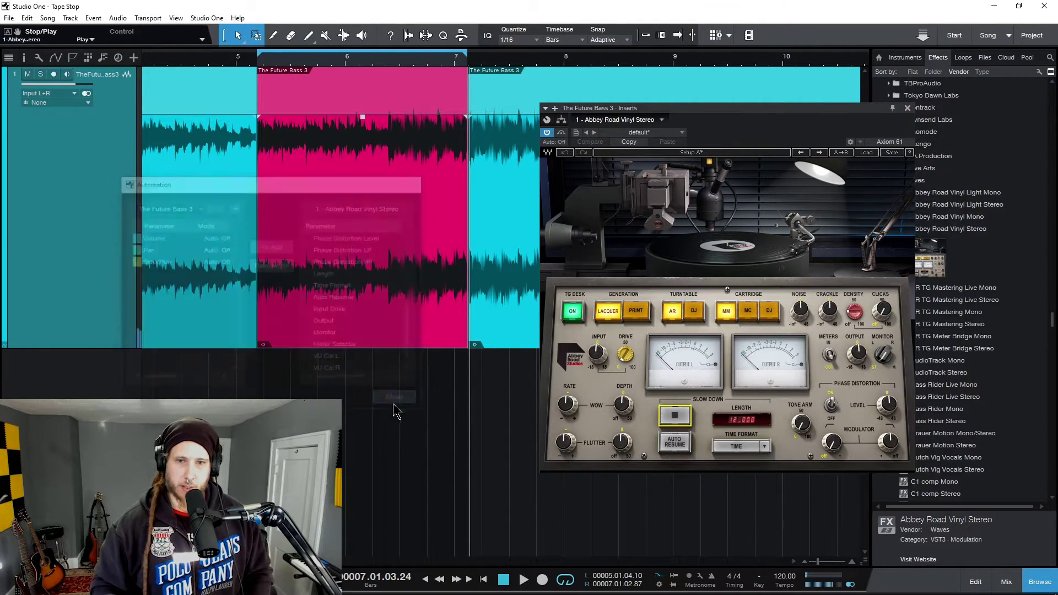
left_click_drag(653, 108, 682, 108)
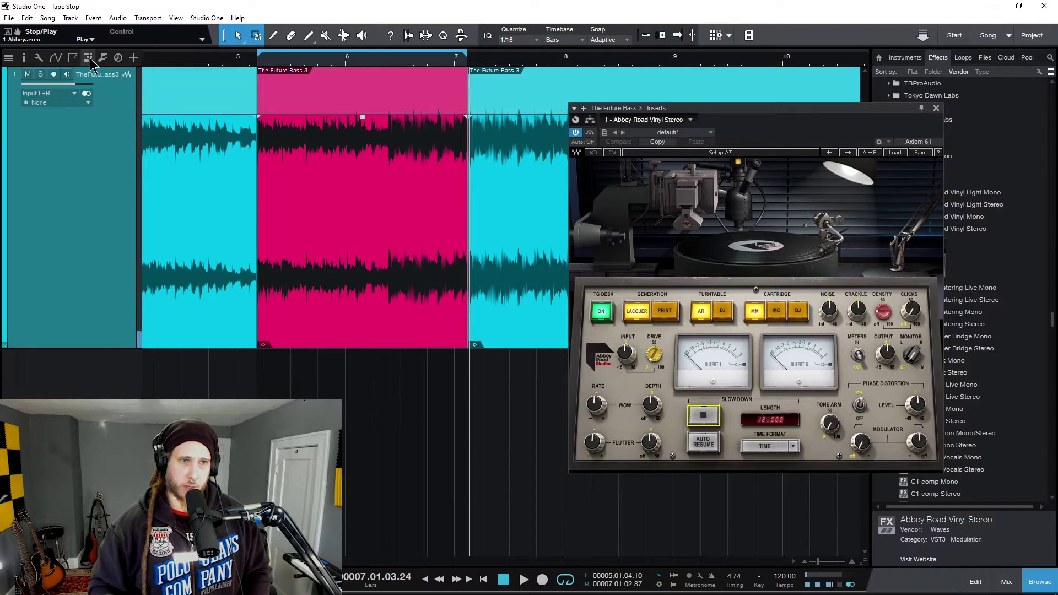
Step: Show the track's automation and place Stop/Play points at both ends of the pink section, raising the curve to its maximum between them
left_click(56, 57)
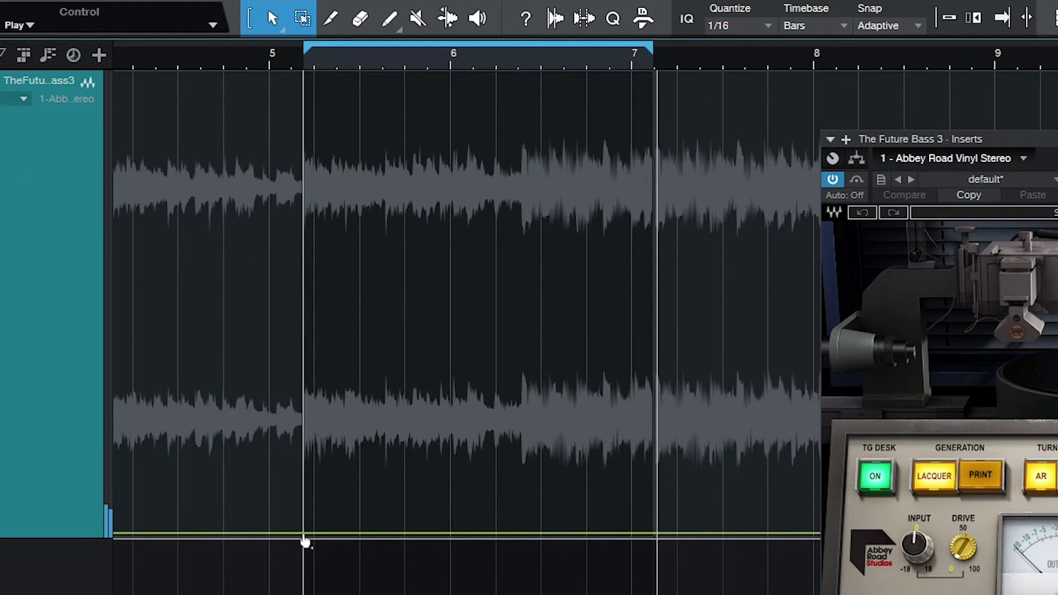
left_click(303, 534)
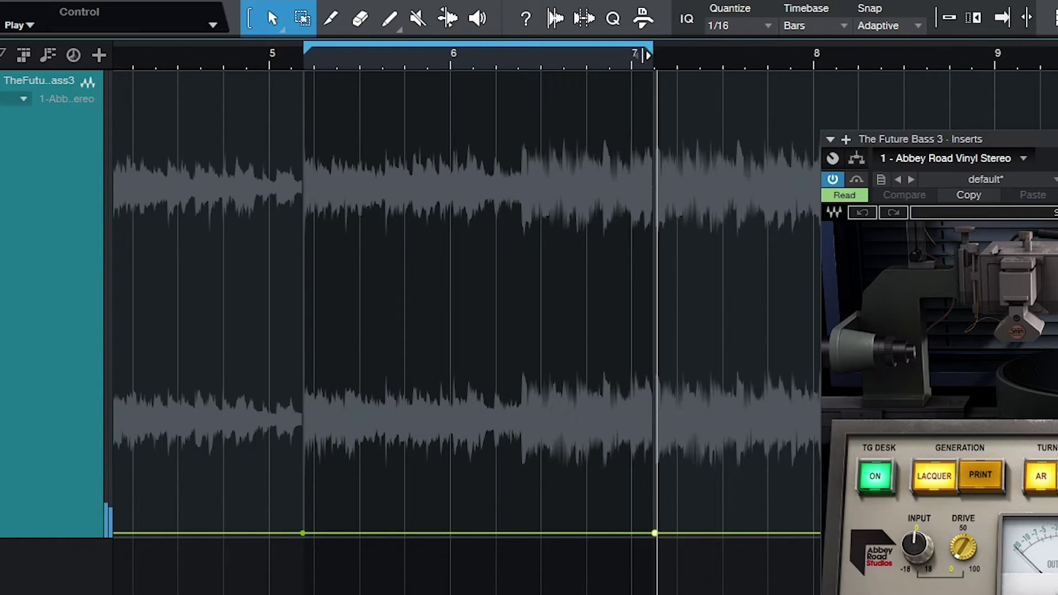
left_click(318, 533)
left_click_drag(319, 533, 330, 116)
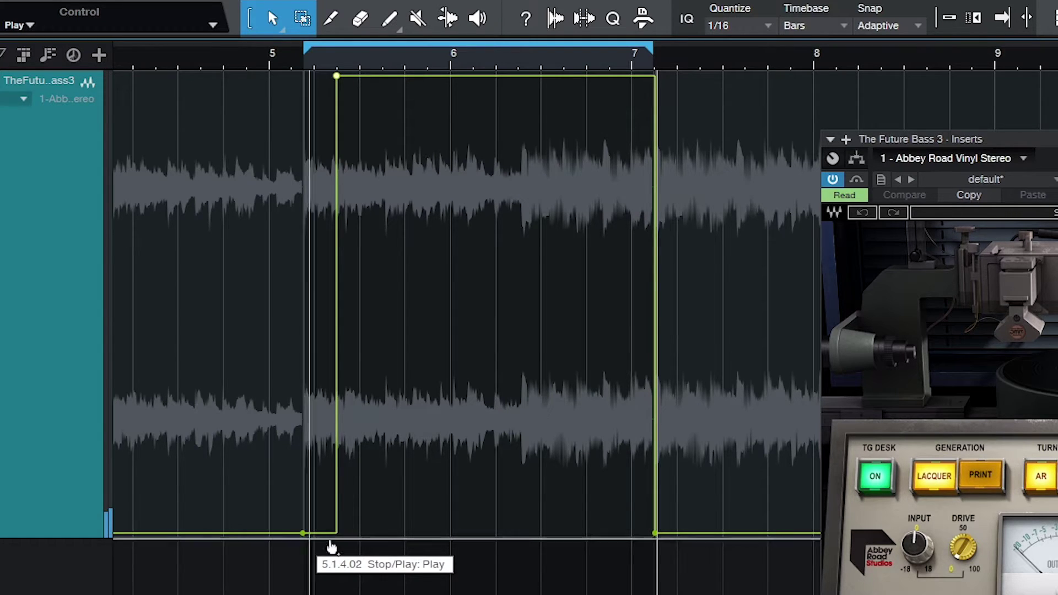
Step: Move the raised Stop/Play automation point back to just after the start of the pink section
left_click(1054, 394)
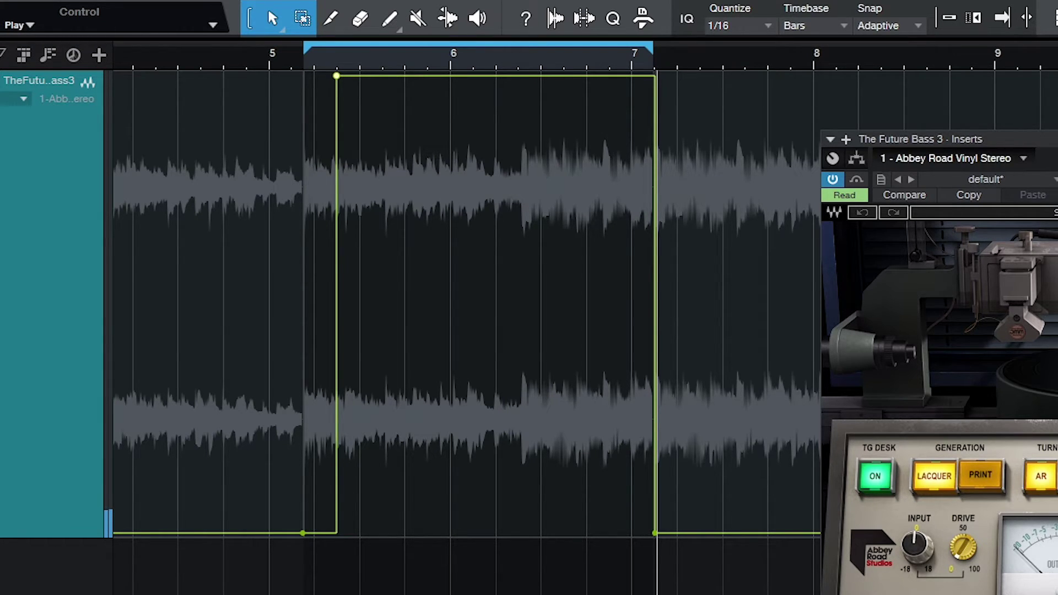
left_click_drag(337, 77, 309, 78)
scroll(623, 87, "up", 3)
scroll(623, 87, "up", 1)
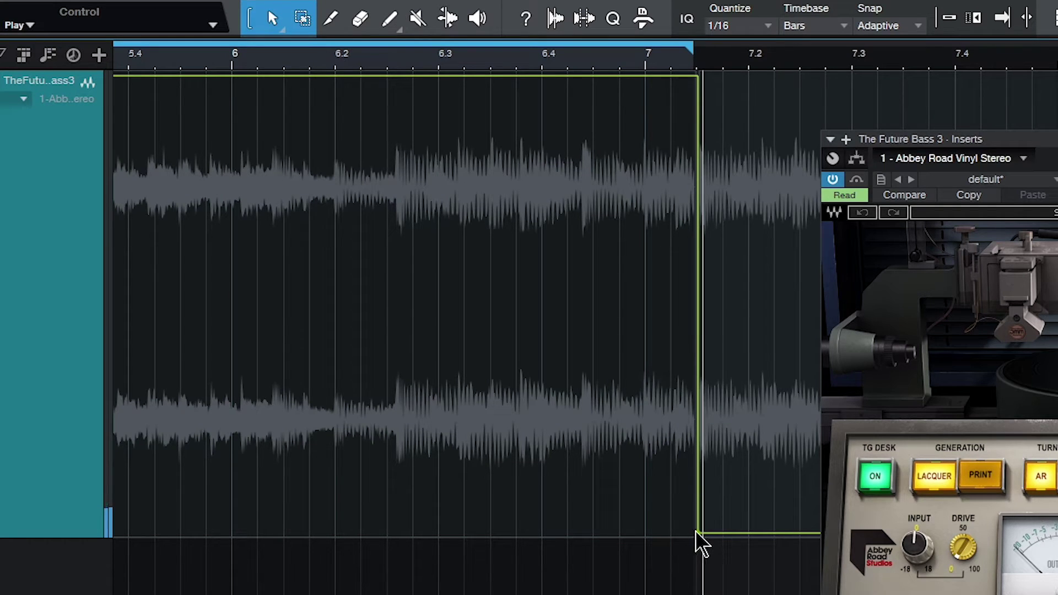
mouse_move(697, 532)
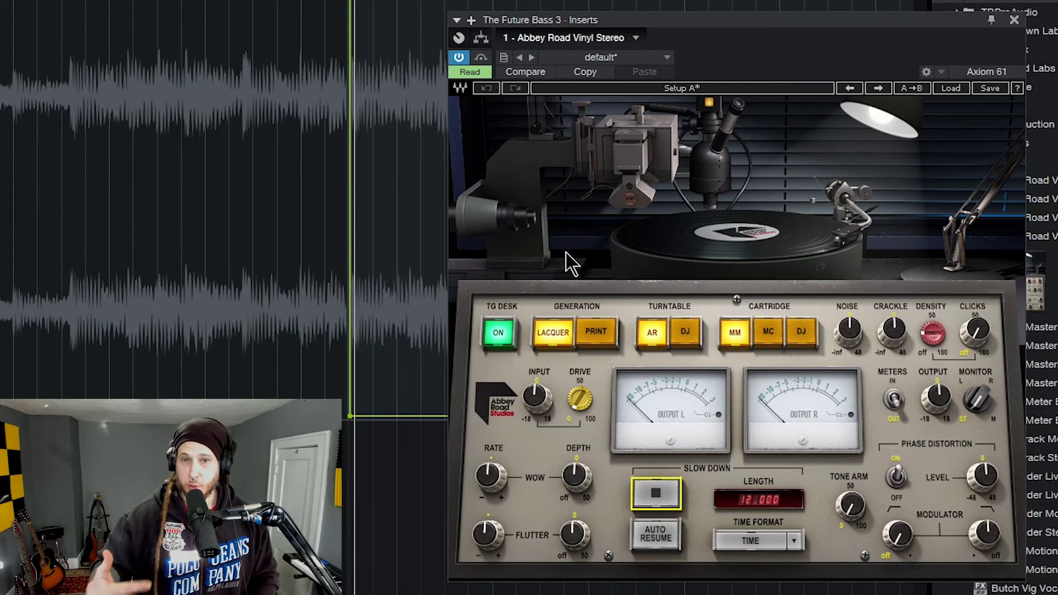
Step: Set the plug-in's automation mode to Auto: Off and hide the track's automation
left_click(488, 73)
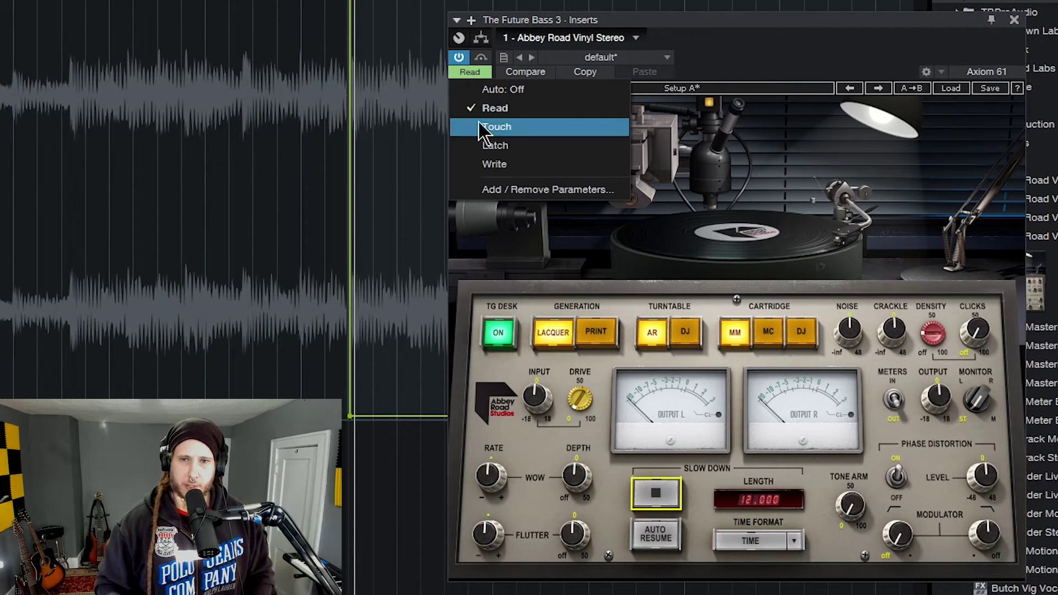
left_click(499, 89)
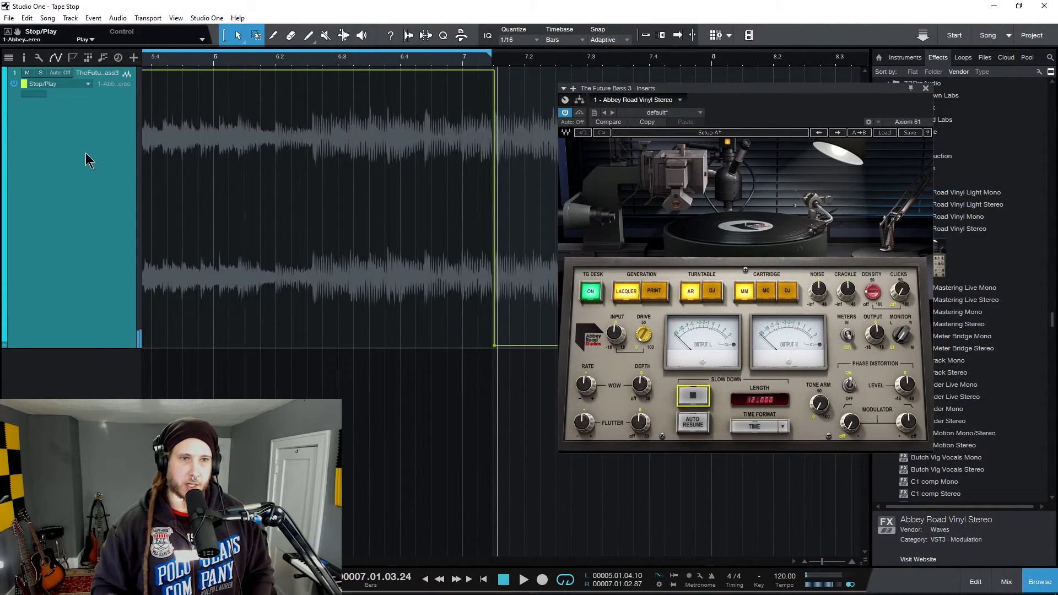
left_click(55, 58)
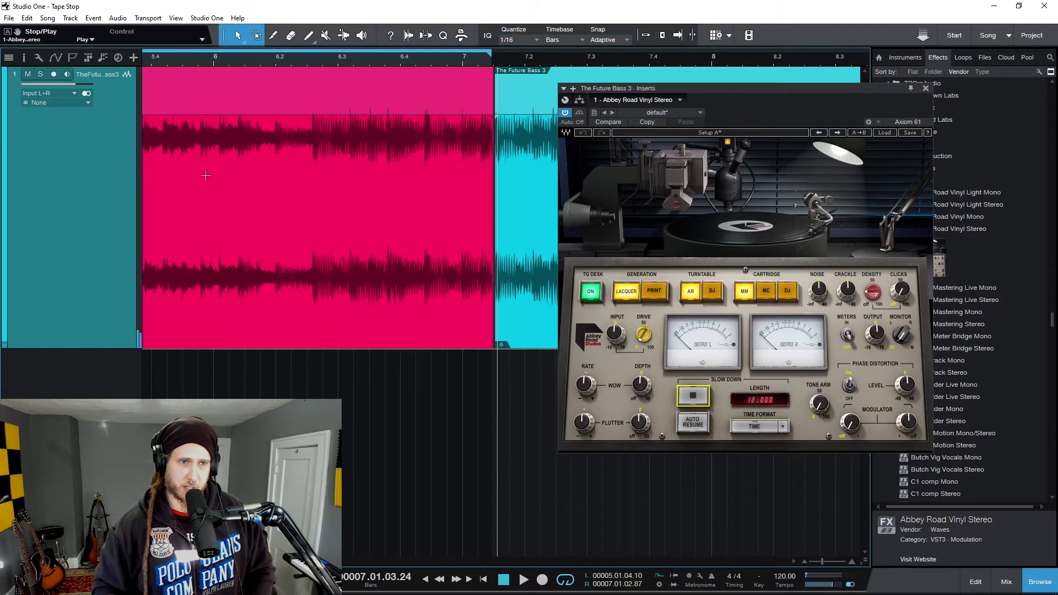
Step: Play from around 00004.02.02.59 into the pink section without automation, and turn looping off
mouse_move(322, 58)
left_mouse_down()
mouse_move(337, 116)
mouse_move(310, 41)
left_mouse_up()
left_click(207, 64)
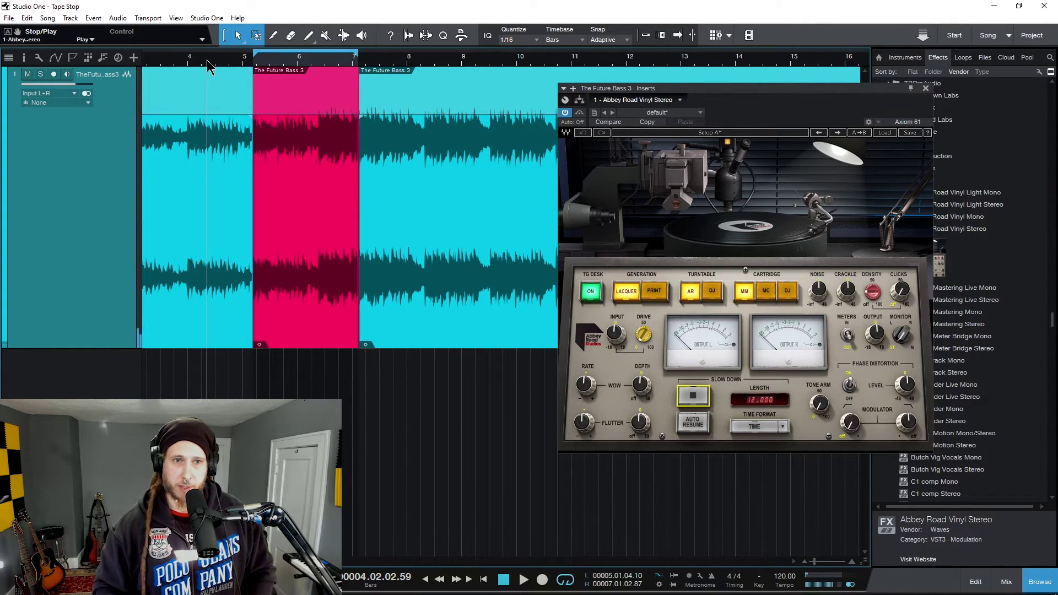
key("space")
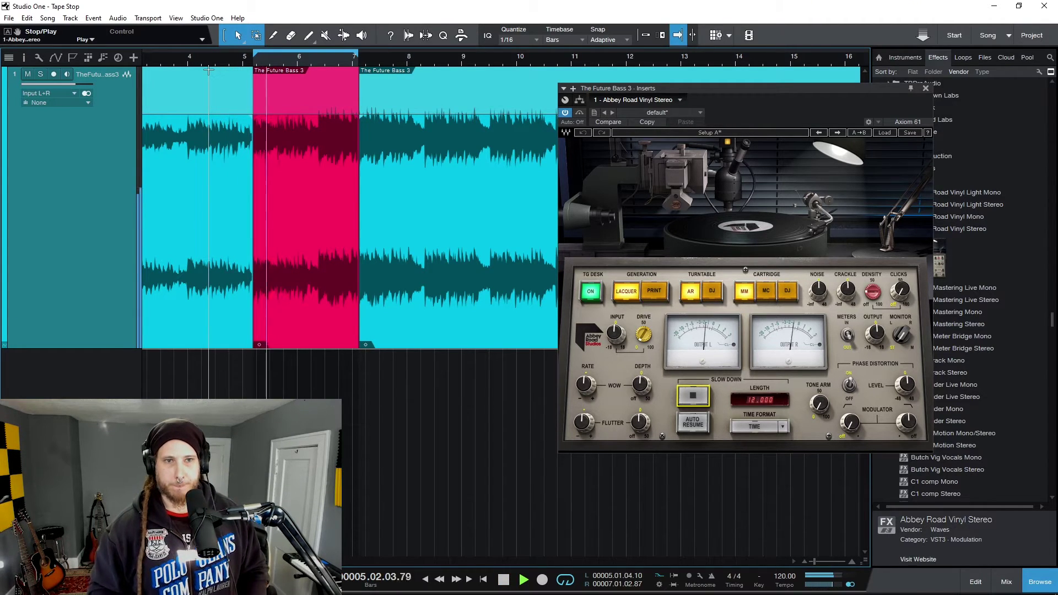
key("space")
left_click(212, 65)
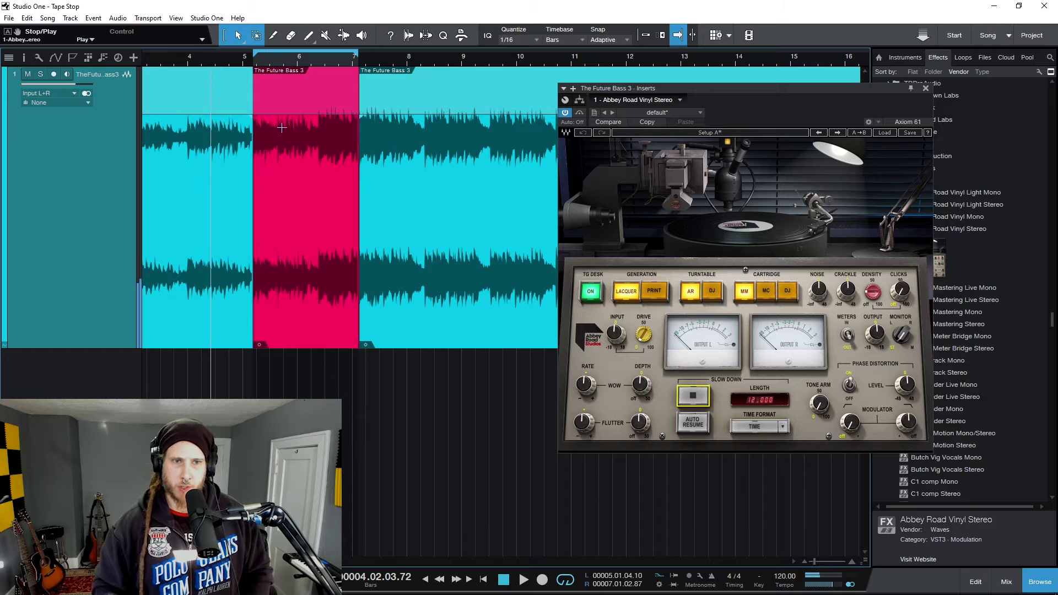
Step: Set the plug-in's automation mode to Read and play from before the pink section into the following event
left_click(578, 122)
left_click(594, 145)
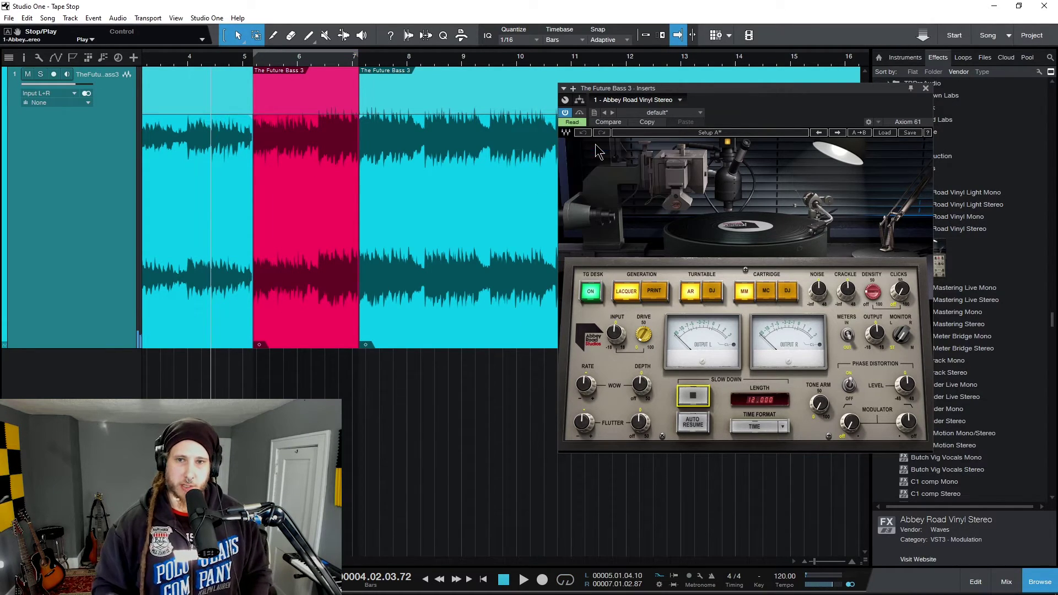
left_click_drag(736, 89, 713, 89)
left_click(180, 58)
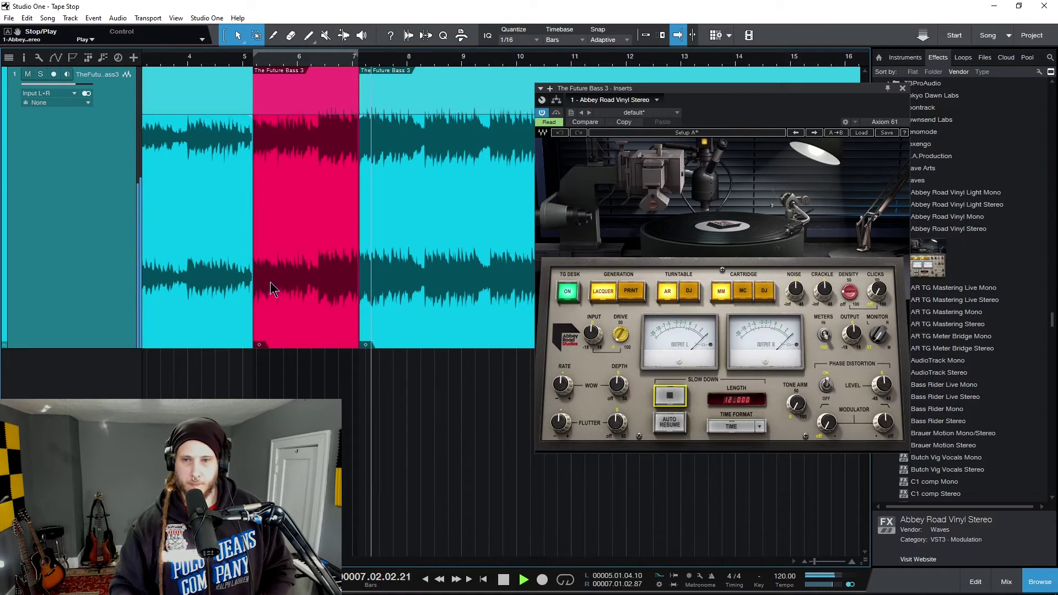
key("space")
Step: Move the Stop/Play point at the pink section's end slightly earlier, just ahead of the event starting at 00007.01.03.07
left_click_drag(339, 61, 333, 111)
scroll(405, 302, "right", 6)
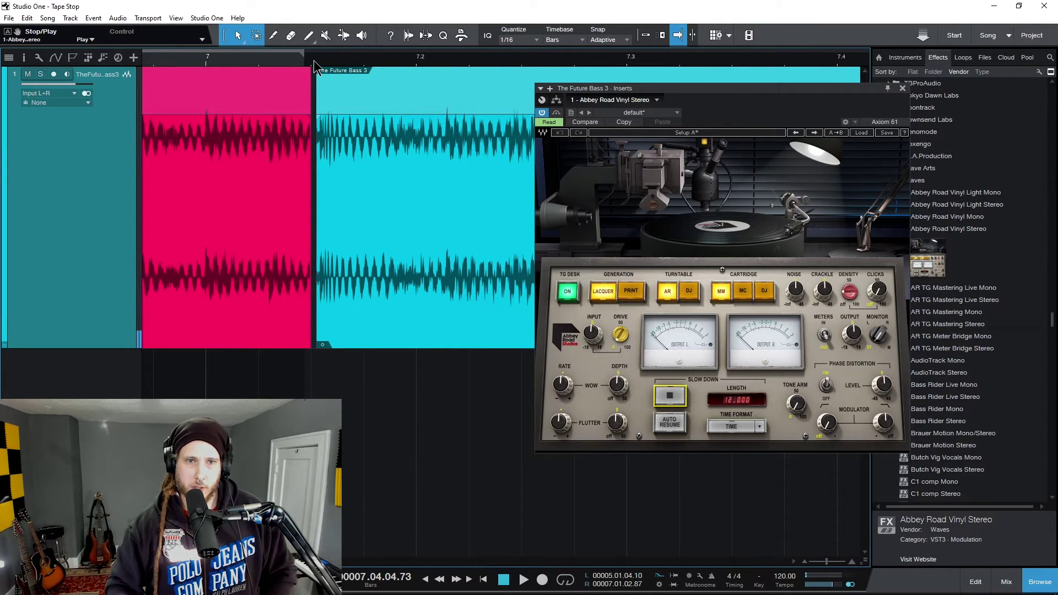
left_click_drag(373, 267, 416, 269)
left_click(55, 57)
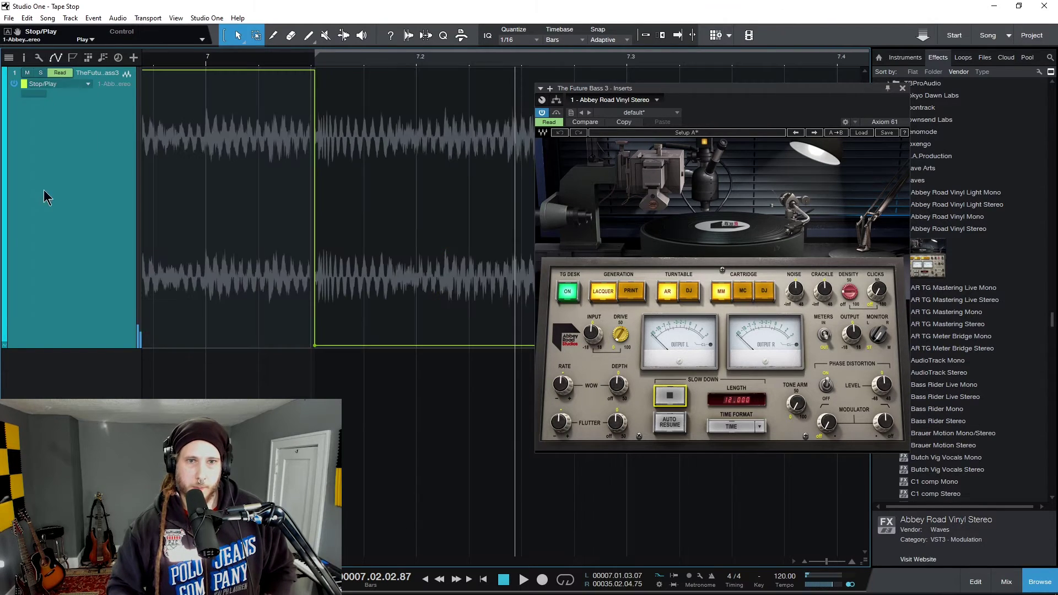
left_click_drag(317, 348, 310, 347)
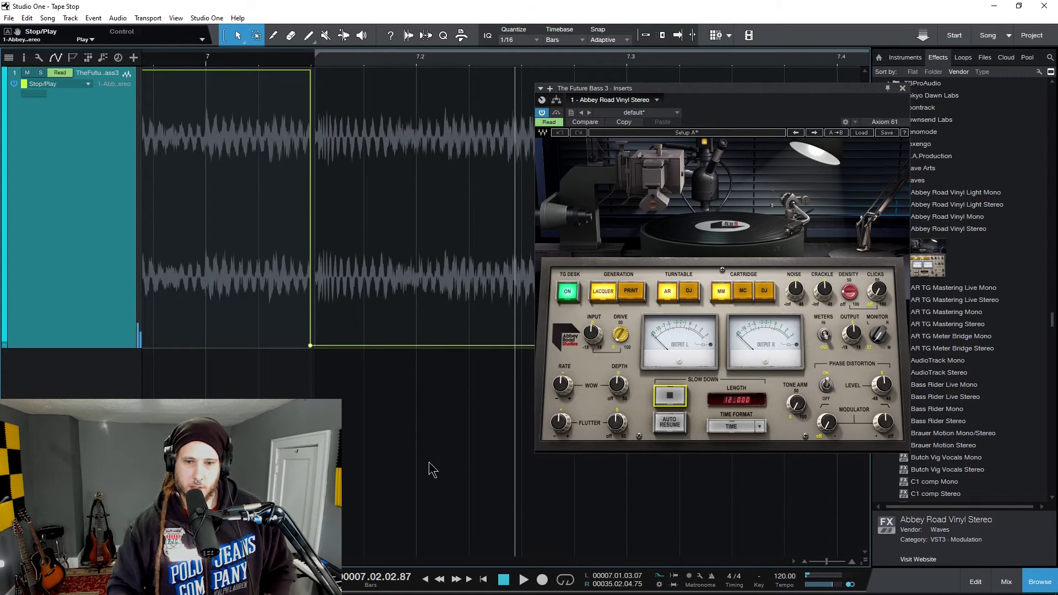
left_click(56, 57)
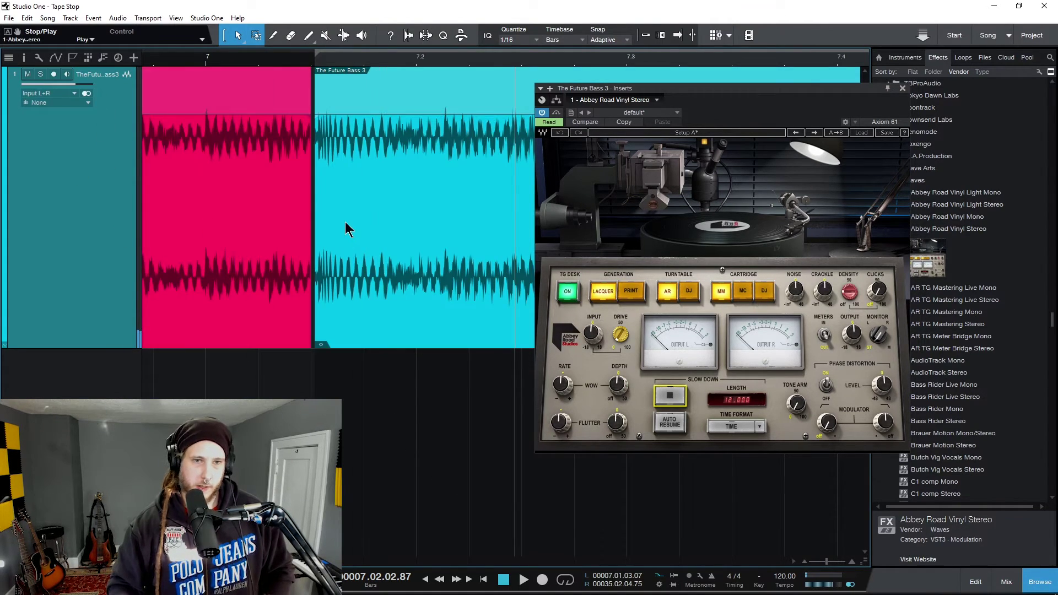
Step: Play from before the pink section to check the automated tape stop and the return of the song
scroll(373, 268, "left", 3)
left_click(177, 61)
key("f")
key("space")
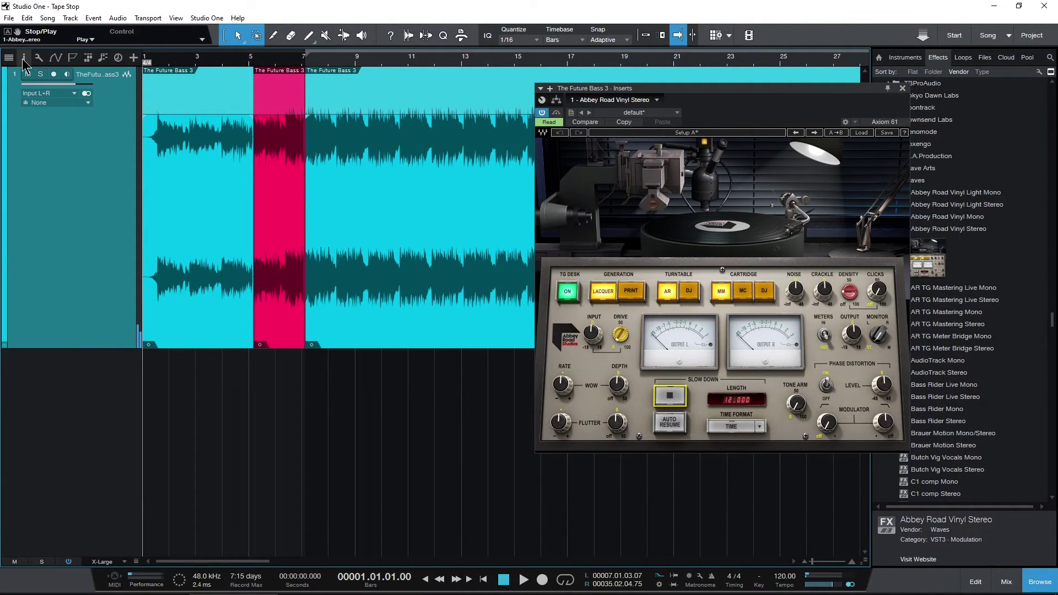
Step: Check the track's inspector briefly, hide it again and play the song from 00001.01.01.00
left_click(23, 58)
left_click(25, 58)
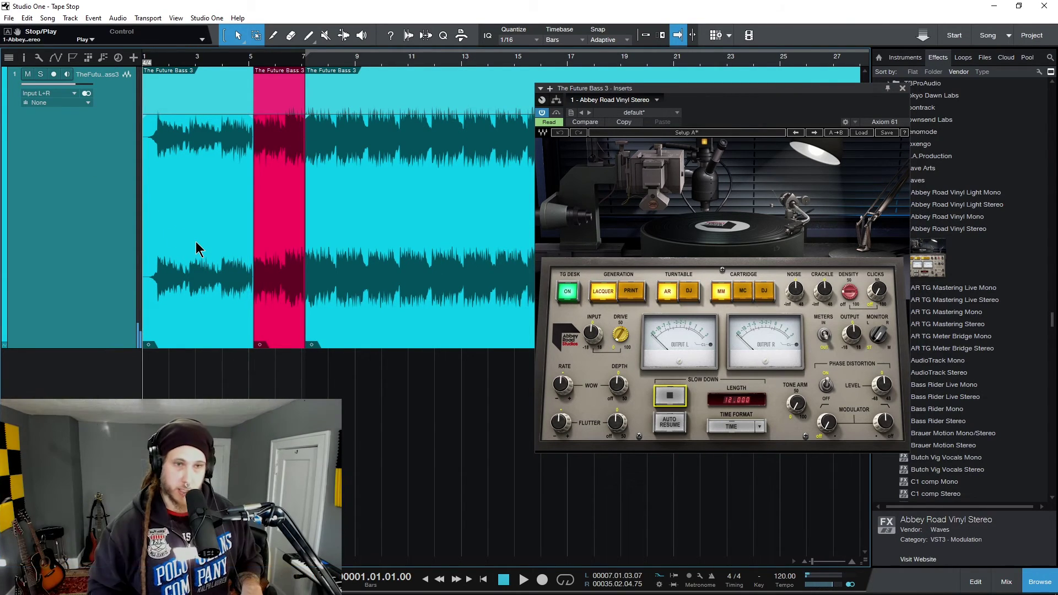
key("space")
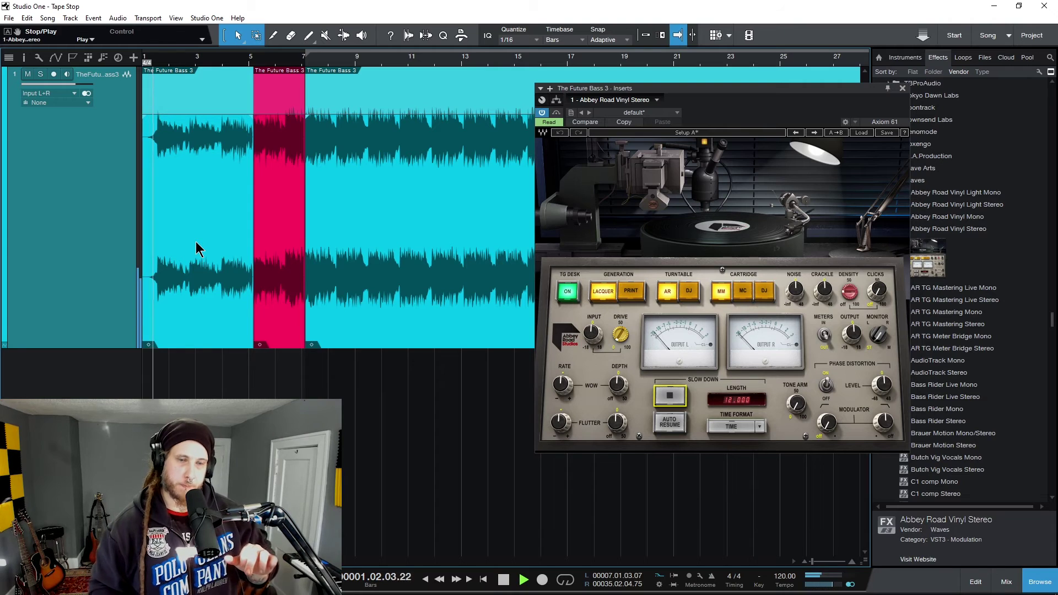